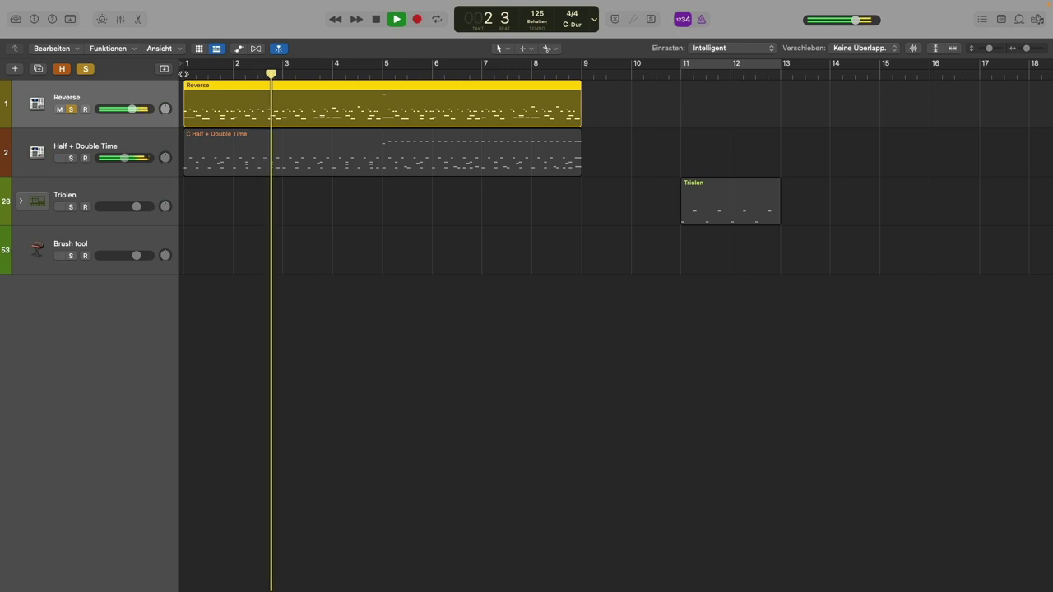
Step: Open the Reverse region in the Piano Roll and stop playback
{"action": "key", "text": "p"}
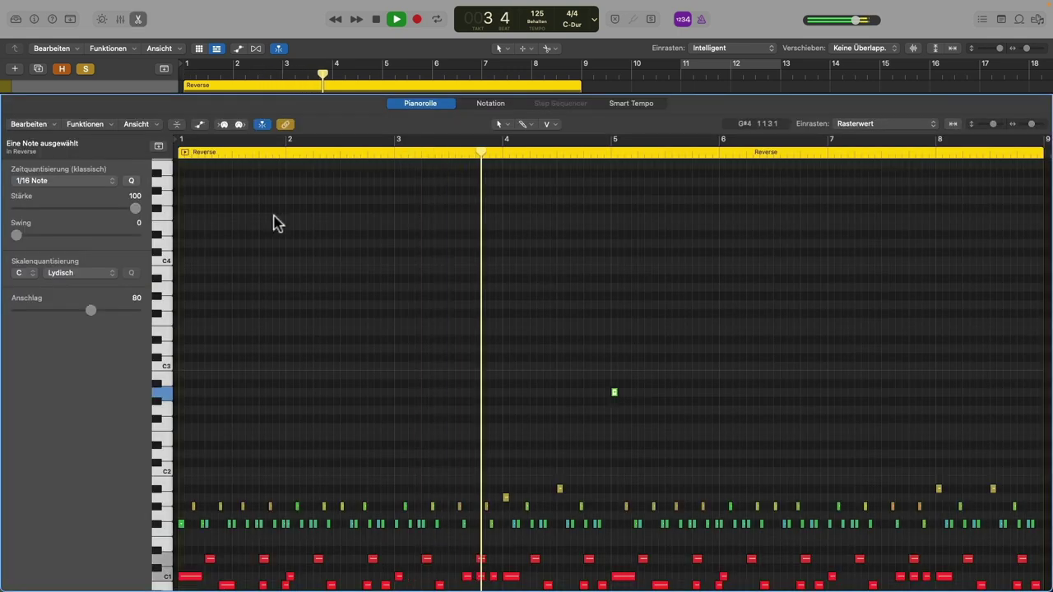
{"action": "scroll", "coordinate": [496, 463], "scroll_direction": "down", "scroll_amount": 3}
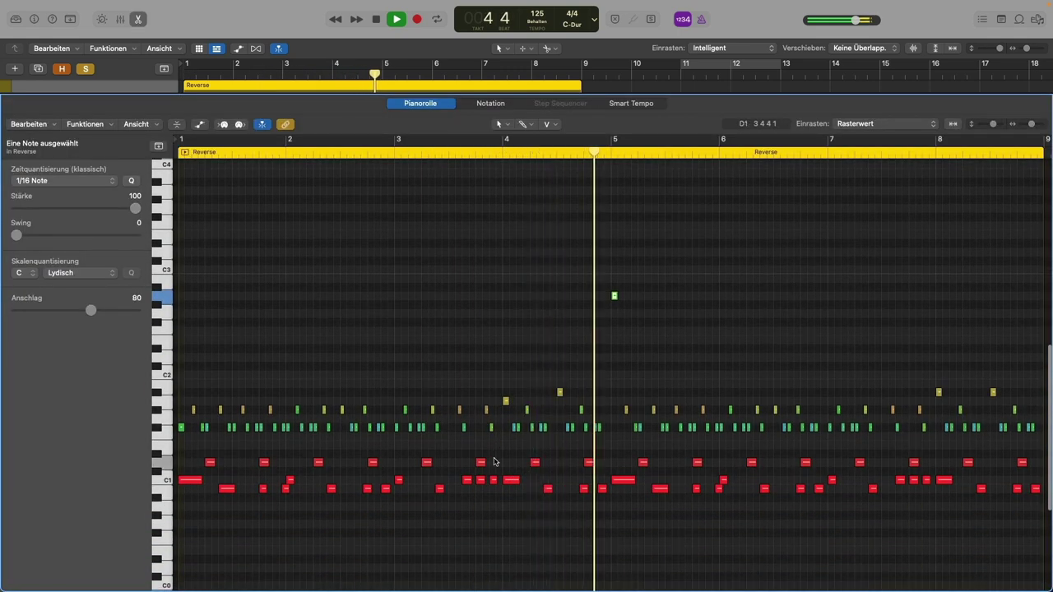
{"action": "key", "text": "space"}
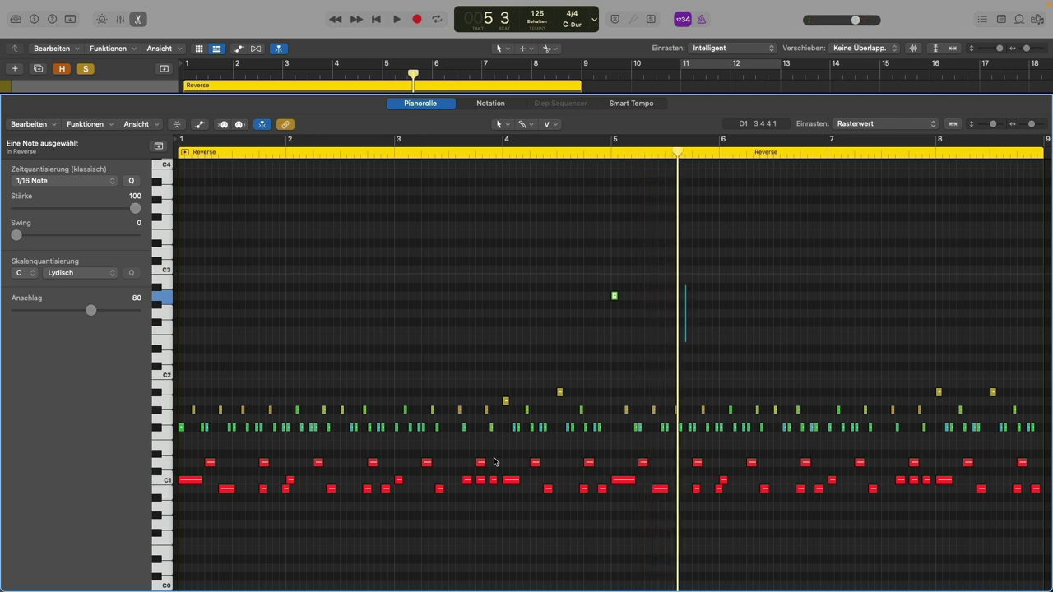
{"action": "scroll", "coordinate": [495, 462], "scroll_direction": "down", "scroll_amount": 1}
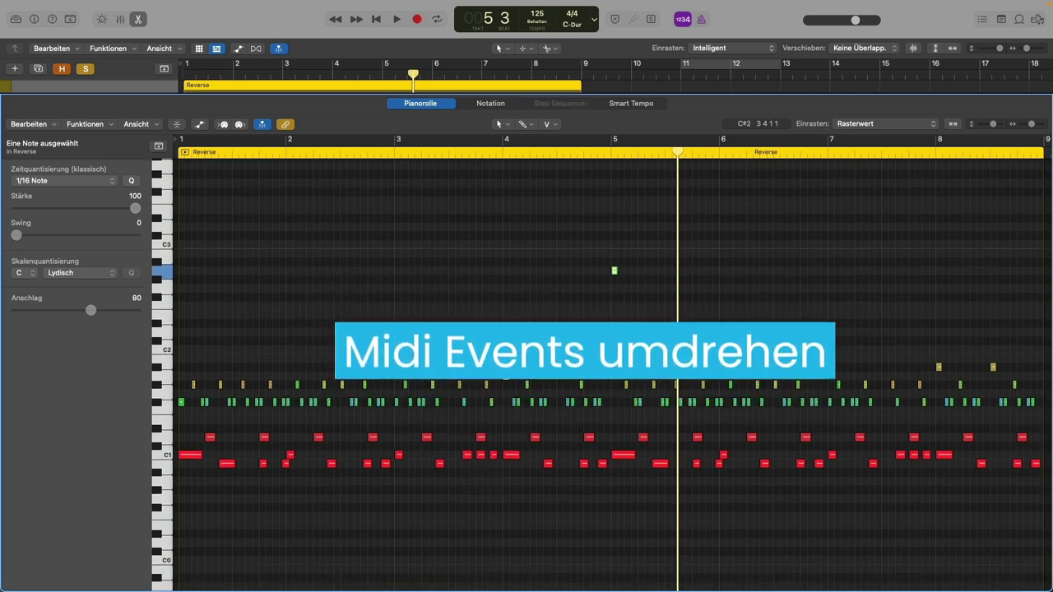
{"action": "left_click", "coordinate": [87, 125]}
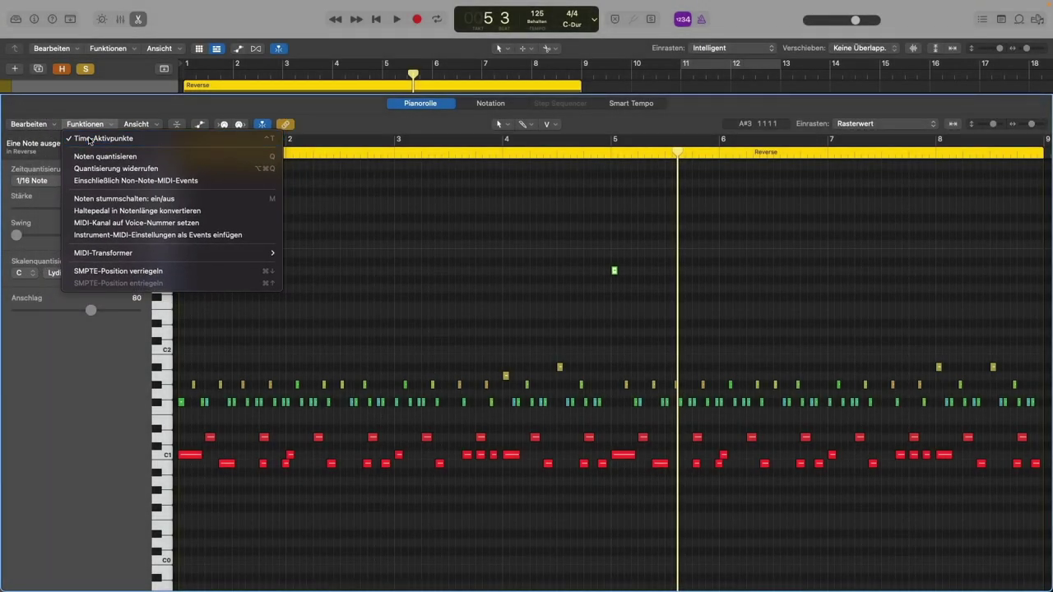
{"action": "left_click", "coordinate": [350, 412]}
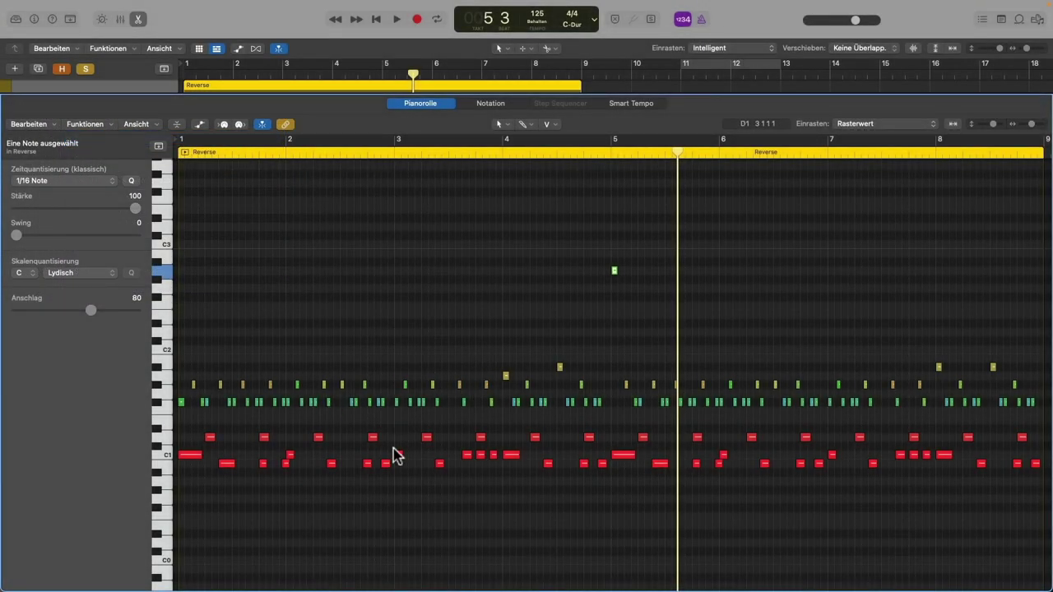
Step: Lengthen the last B0 note and the last note of the green row in bar 4 so both end at bar 5
{"action": "scroll", "coordinate": [435, 410], "scroll_direction": "up", "scroll_amount": 3}
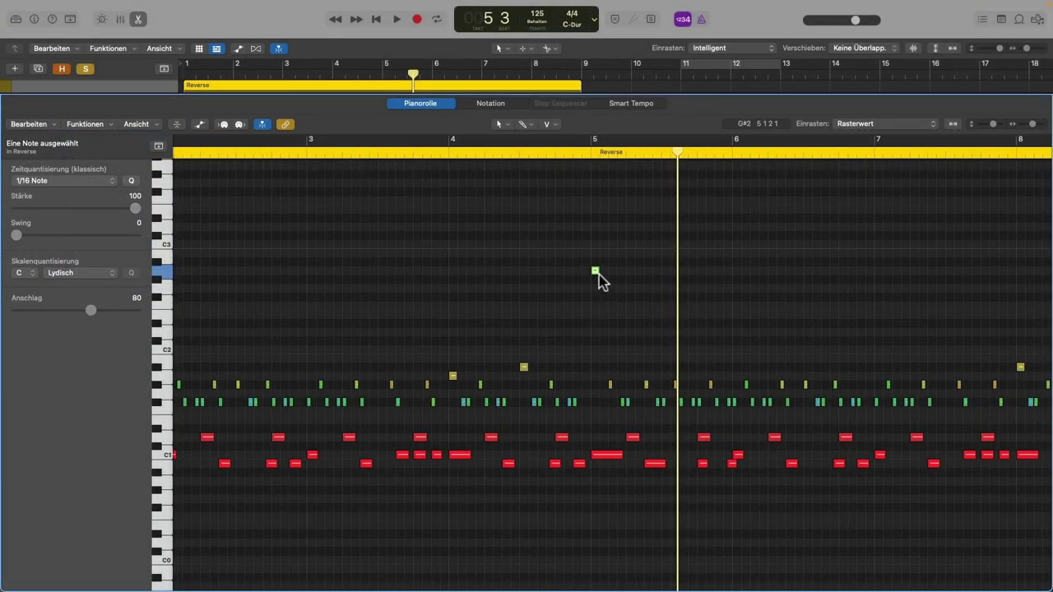
{"action": "scroll", "coordinate": [599, 279], "scroll_direction": "left", "scroll_amount": 2}
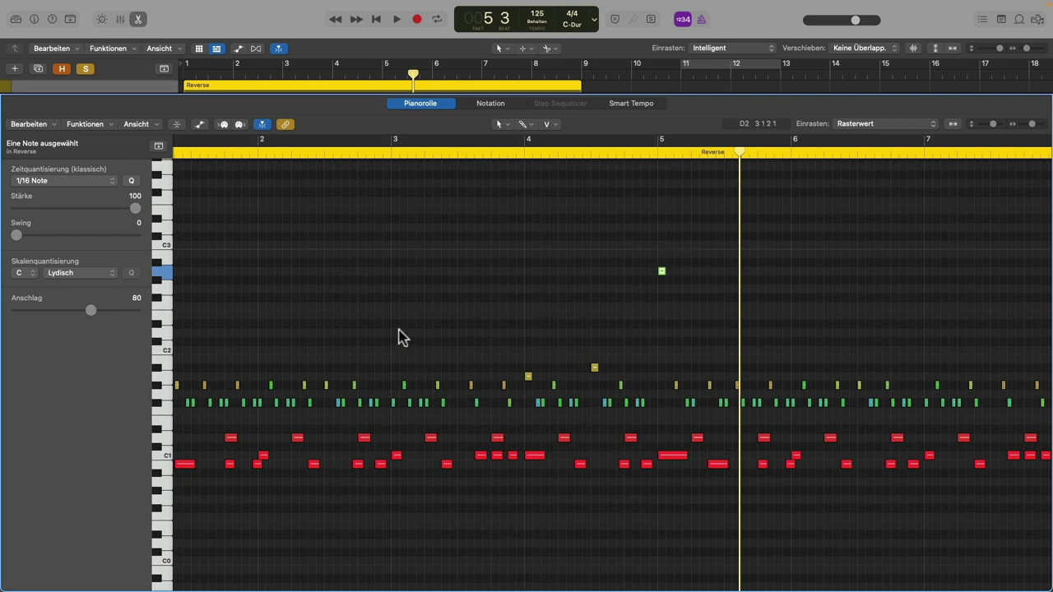
{"action": "left_click", "coordinate": [649, 464]}
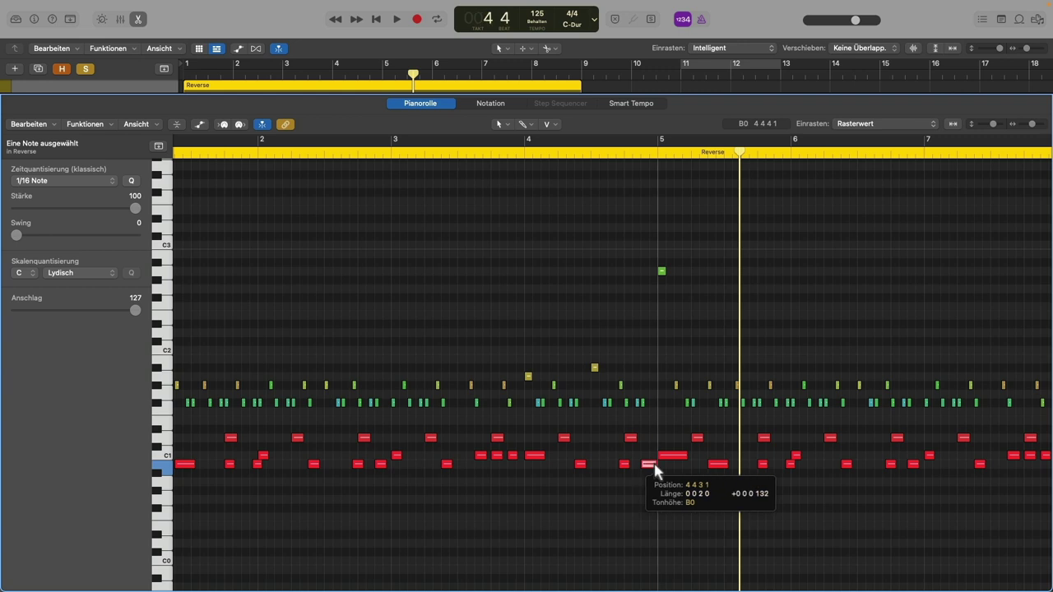
{"action": "left_click_drag", "start_coordinate": [644, 404], "coordinate": [657, 403]}
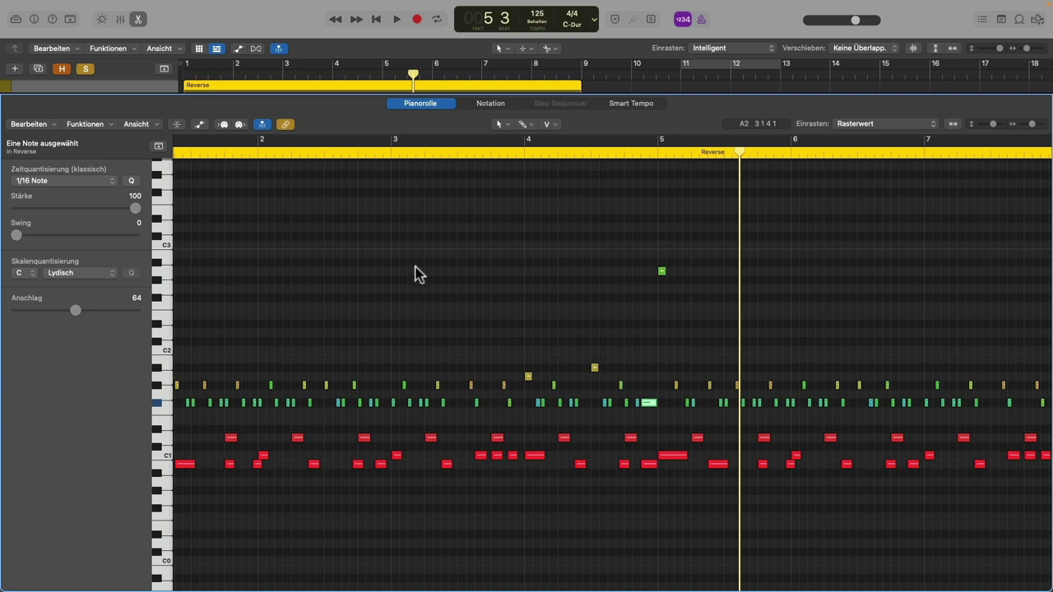
Step: Enable the time handles (Time-Aktivpunkte) and select all notes between bar 3 and bar 5 with them
{"action": "left_click", "coordinate": [99, 125]}
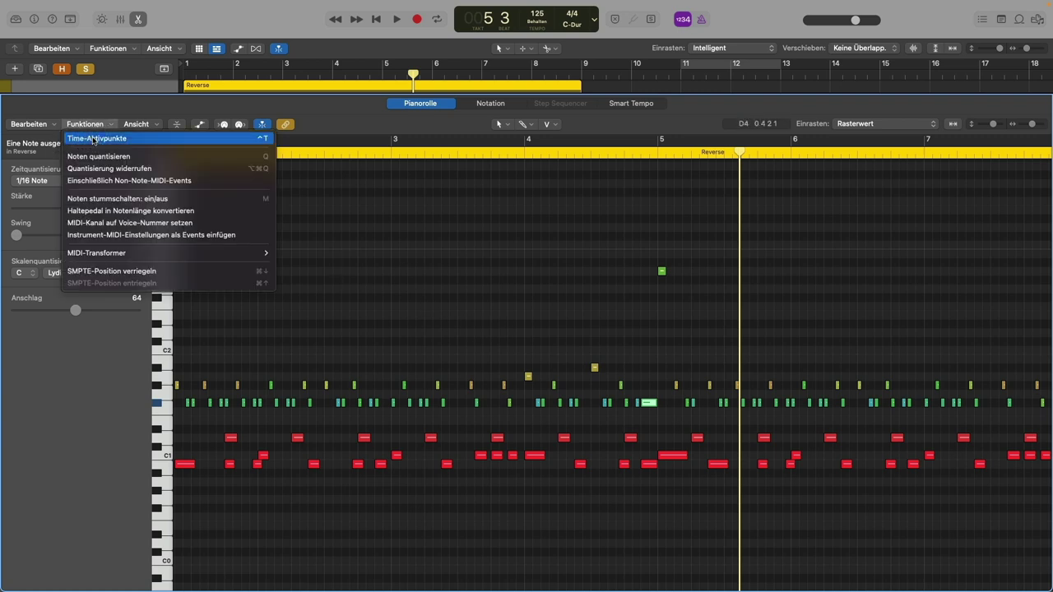
{"action": "left_click", "coordinate": [94, 139]}
{"action": "left_click", "coordinate": [404, 463], "text": "ctrl+alt"}
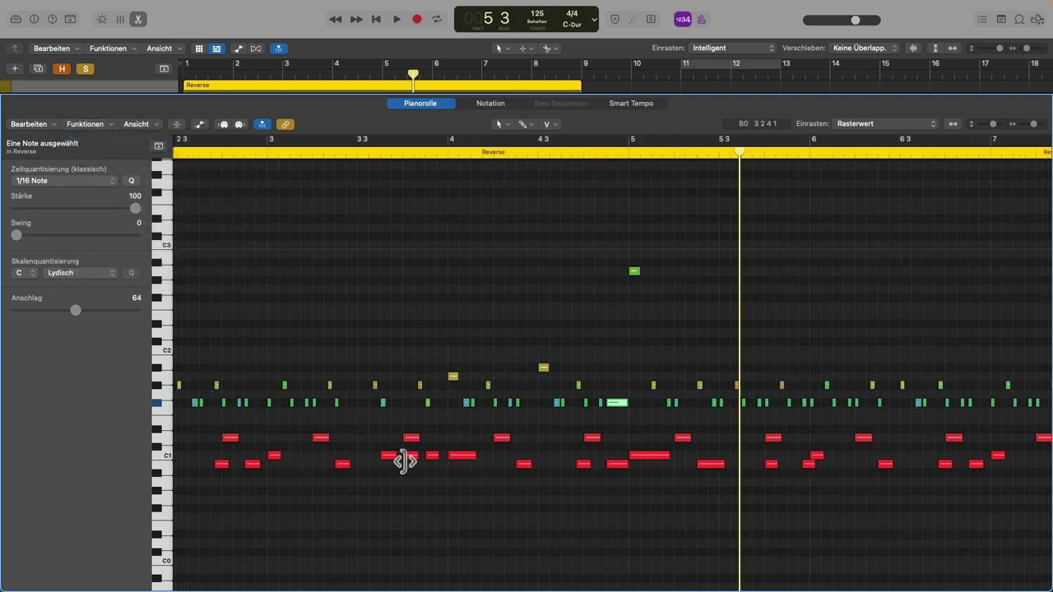
{"action": "scroll", "coordinate": [406, 463], "scroll_direction": "left", "scroll_amount": 3}
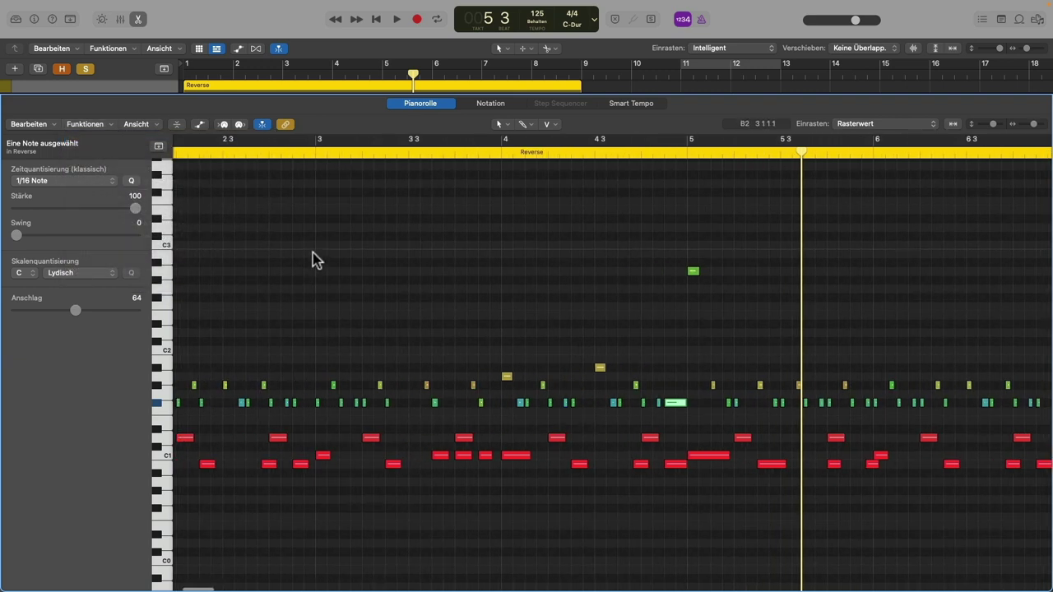
{"action": "left_click_drag", "start_coordinate": [314, 256], "coordinate": [685, 483]}
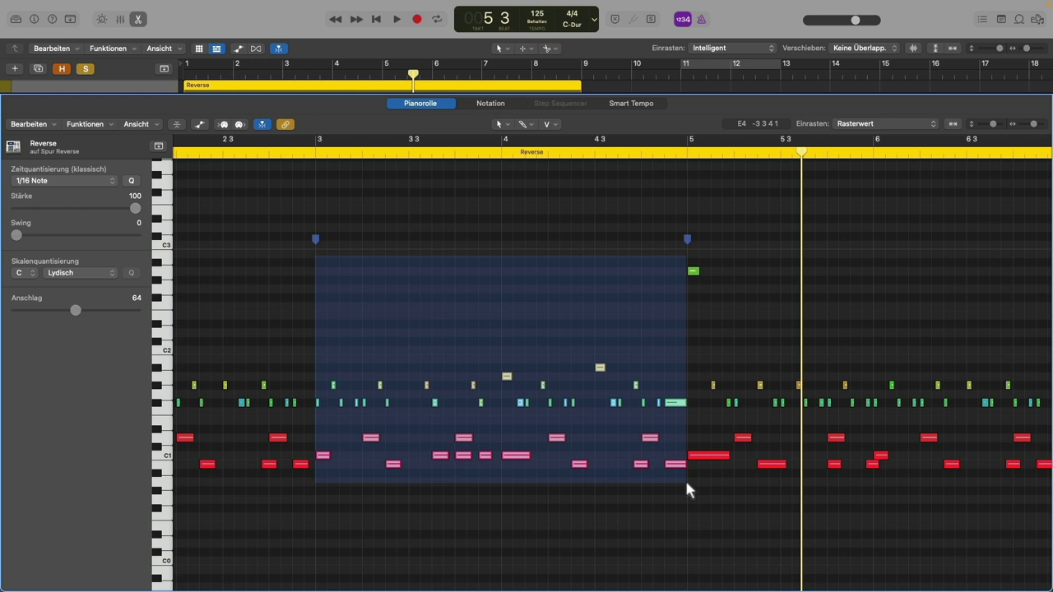
{"action": "left_click_drag", "start_coordinate": [686, 486], "coordinate": [680, 484]}
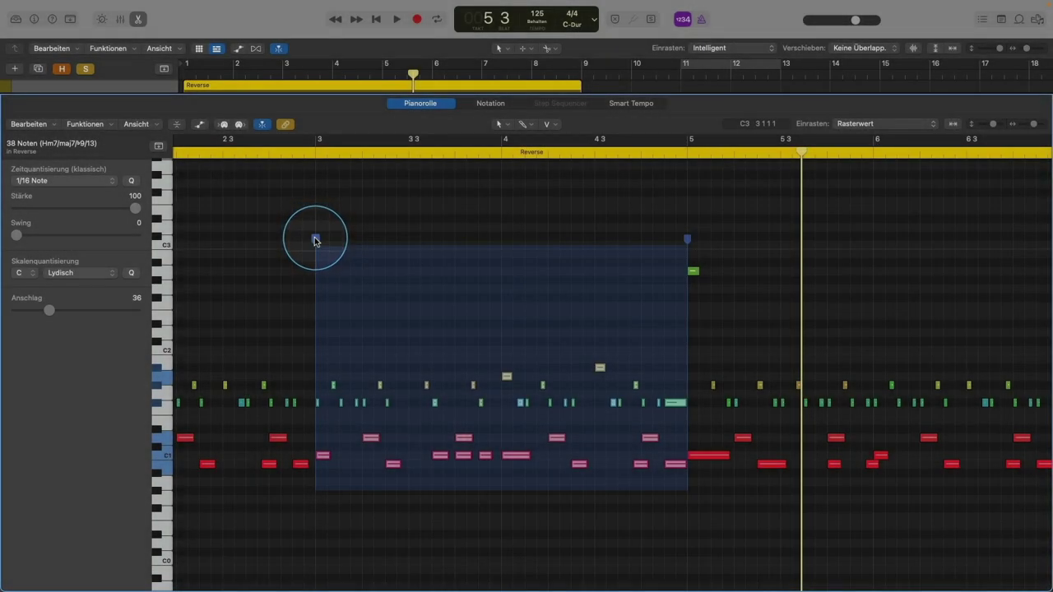
Step: Reverse the selected notes by crossing their time handles, stretch them back to about two bars, and pull both ends slightly earlier
{"action": "left_click_drag", "start_coordinate": [315, 239], "coordinate": [501, 250]}
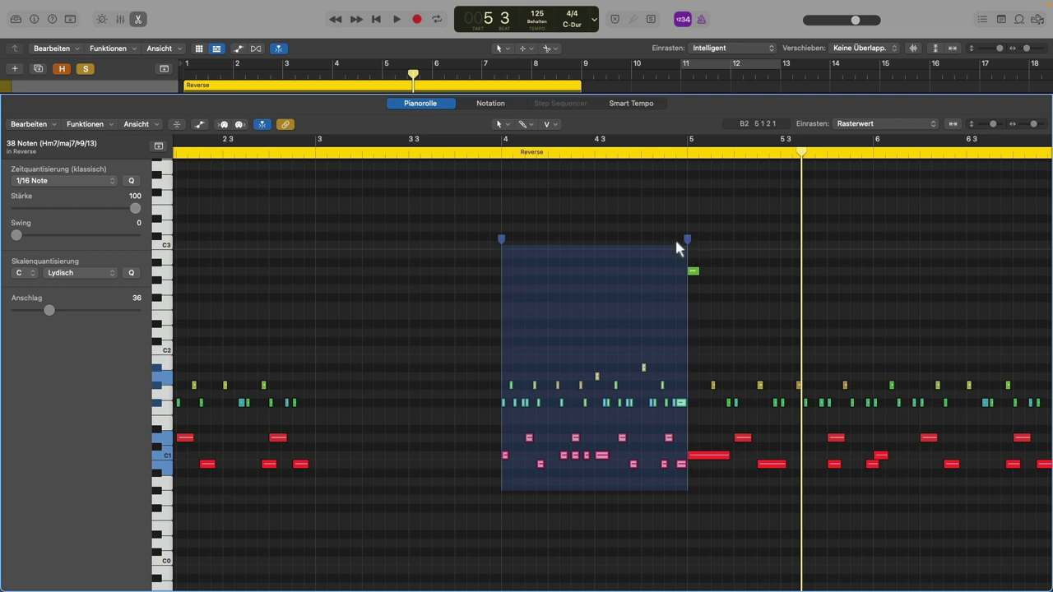
{"action": "left_click_drag", "start_coordinate": [677, 242], "coordinate": [319, 242]}
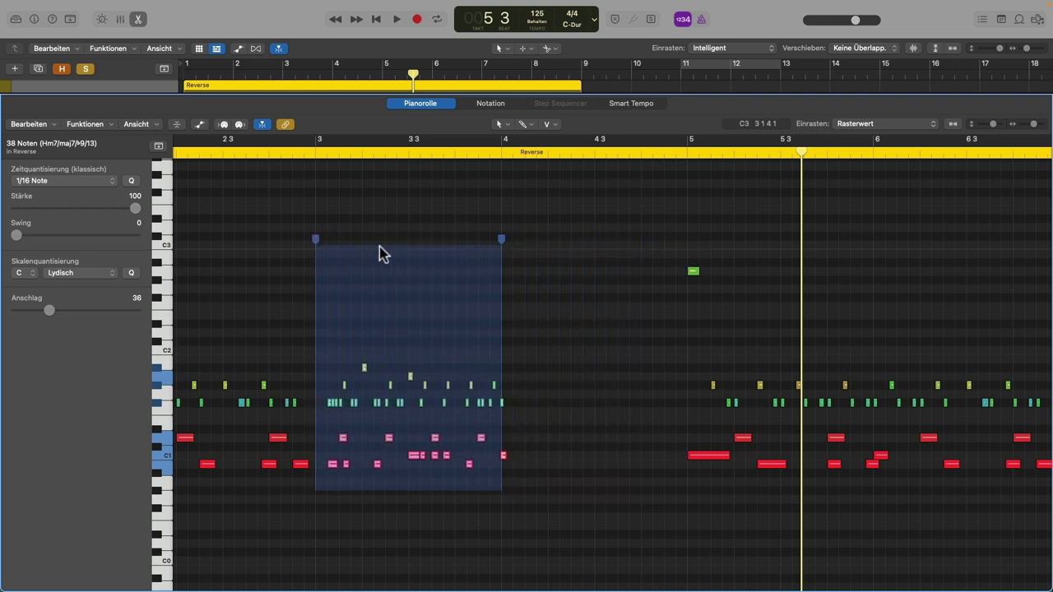
{"action": "left_click_drag", "start_coordinate": [501, 239], "coordinate": [687, 248]}
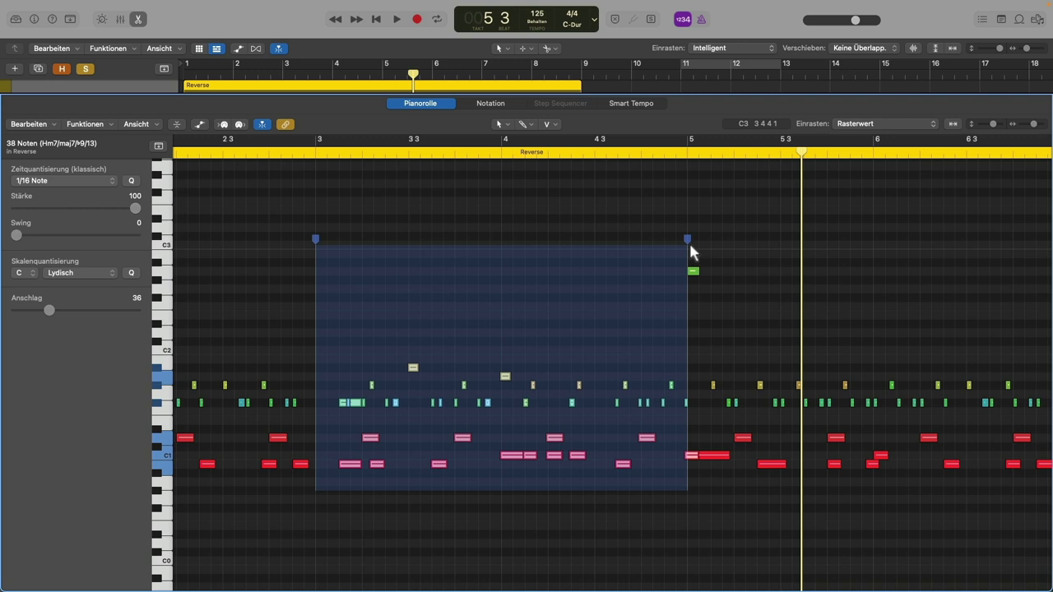
{"action": "left_click_drag", "start_coordinate": [691, 245], "coordinate": [677, 245]}
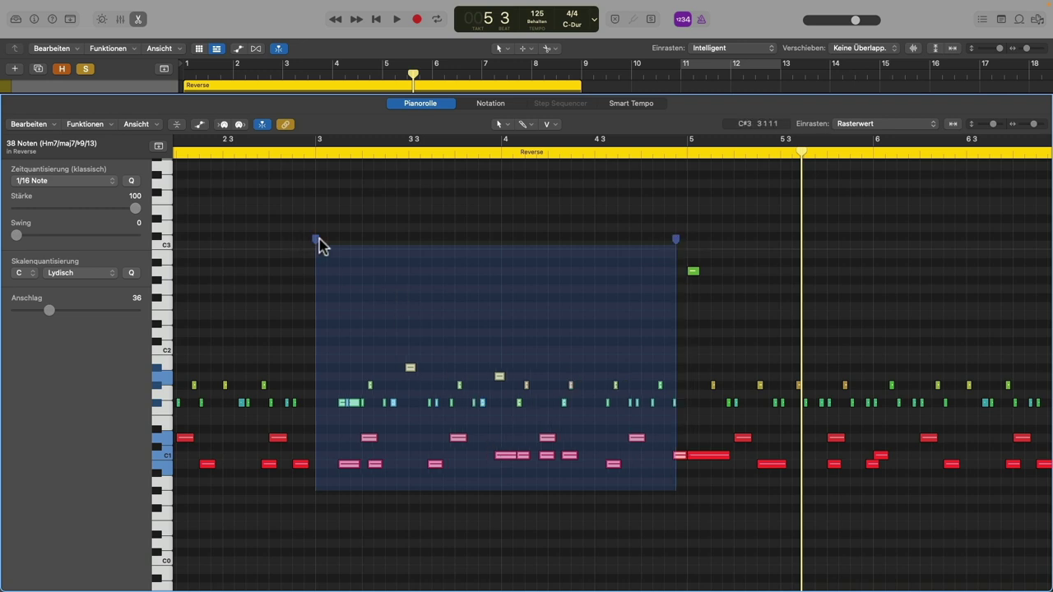
{"action": "left_click_drag", "start_coordinate": [313, 239], "coordinate": [292, 243]}
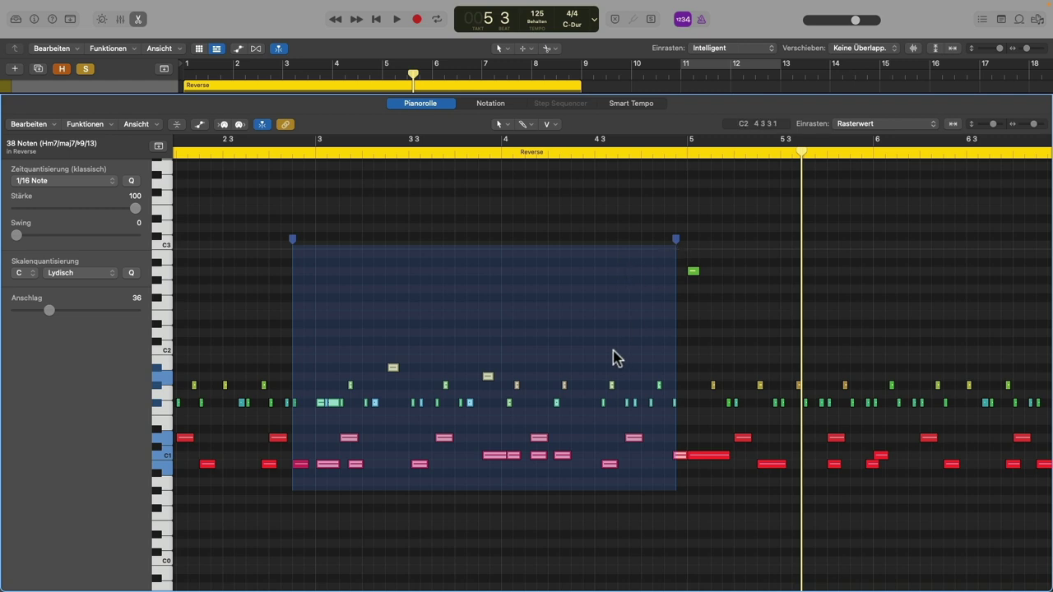
Step: Listen to the reversed passage from bar 2 and stop playback in bar 4
{"action": "scroll", "coordinate": [213, 179], "scroll_direction": "left", "scroll_amount": 3}
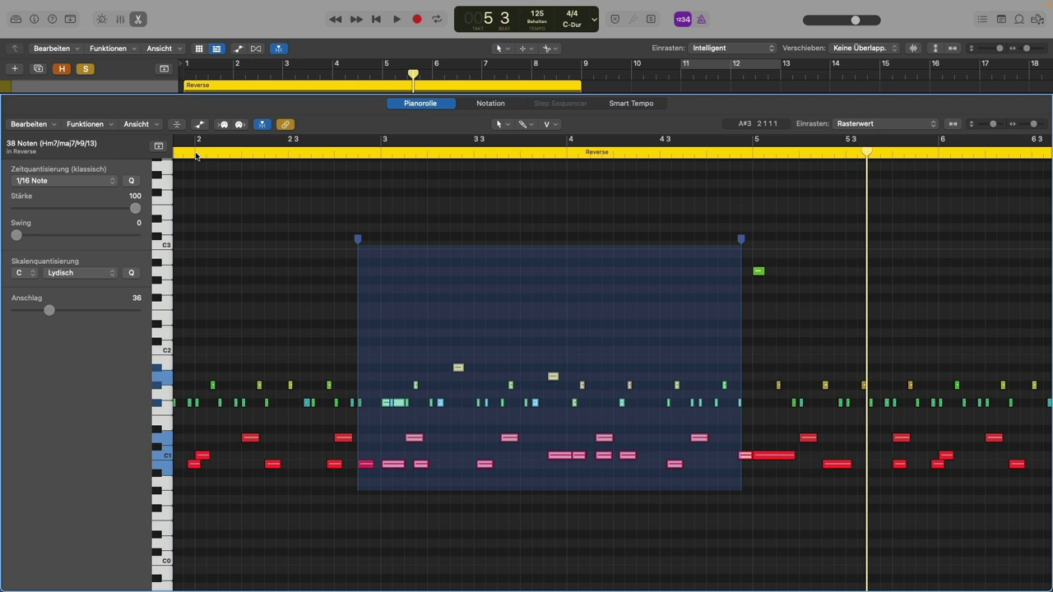
{"action": "double_click", "coordinate": [196, 154]}
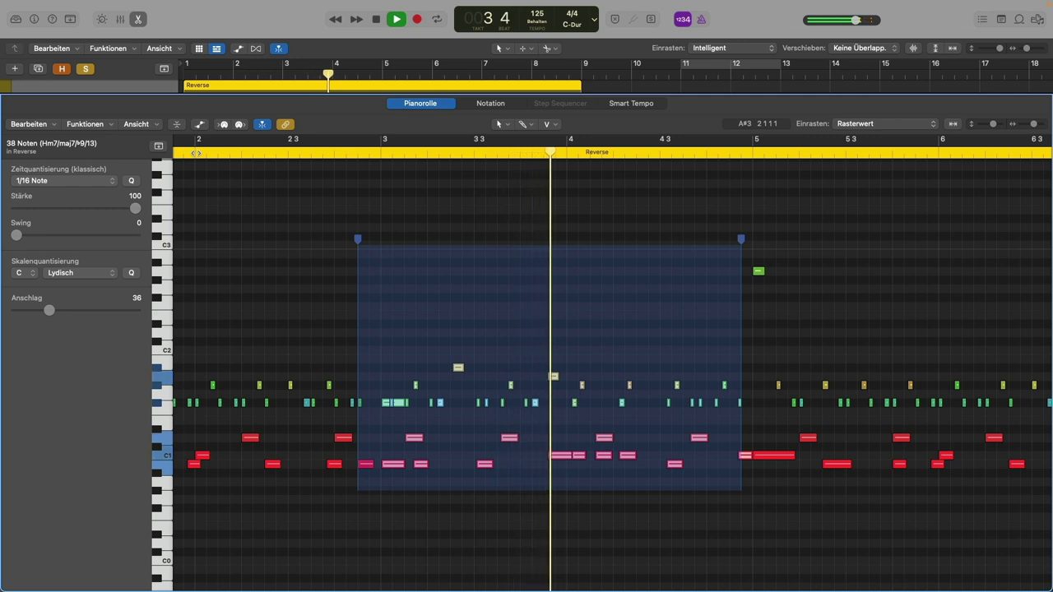
{"action": "key", "text": "space"}
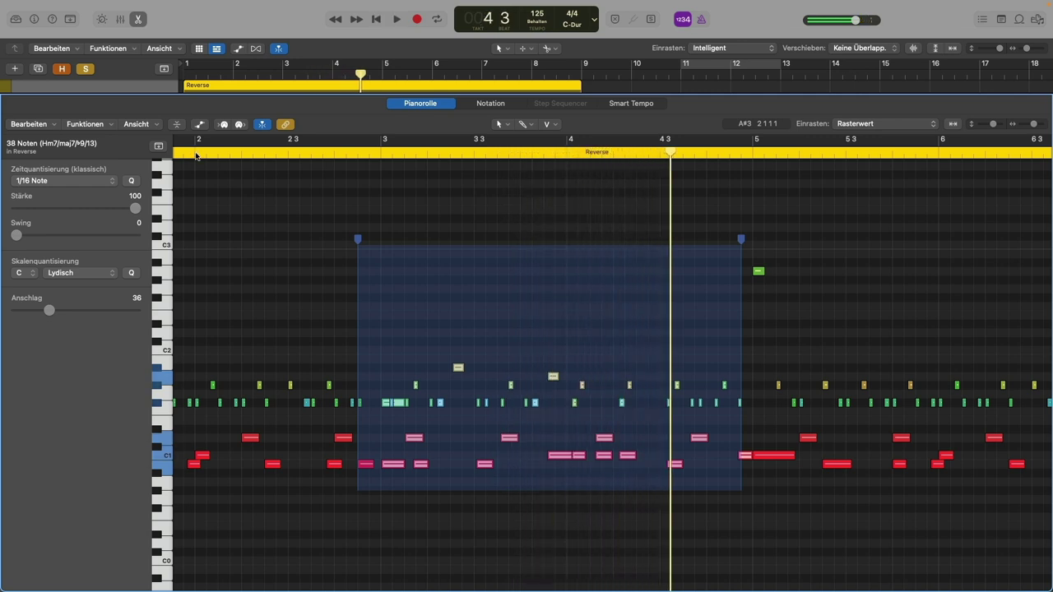
Step: Reselect the reversed notes between bar 3 and bar 5, quantize them to 1/16 notes, and clear the selection
{"action": "left_click", "coordinate": [298, 284]}
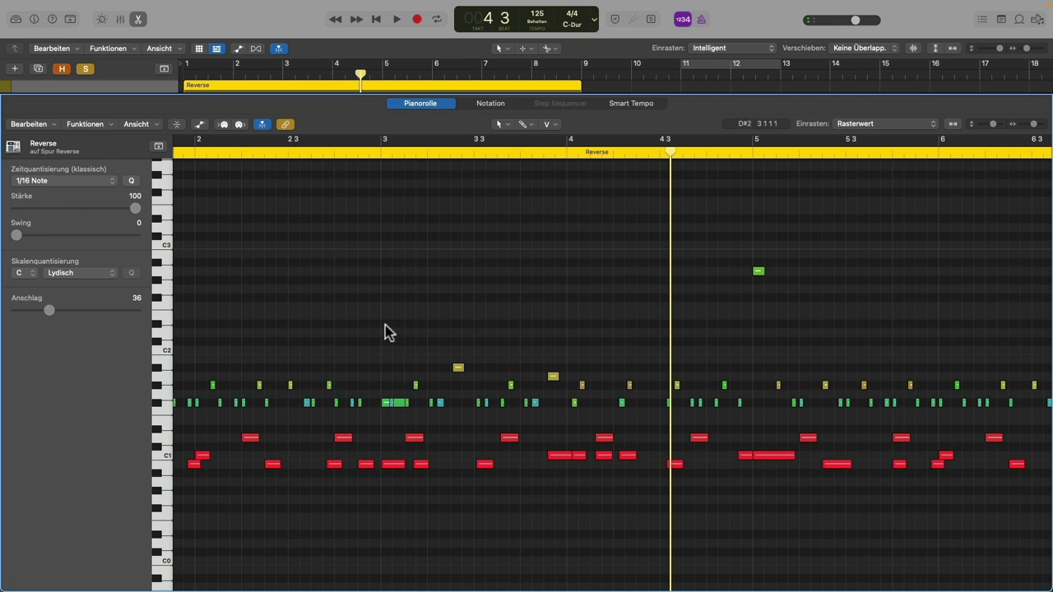
{"action": "left_click_drag", "start_coordinate": [385, 326], "coordinate": [747, 481]}
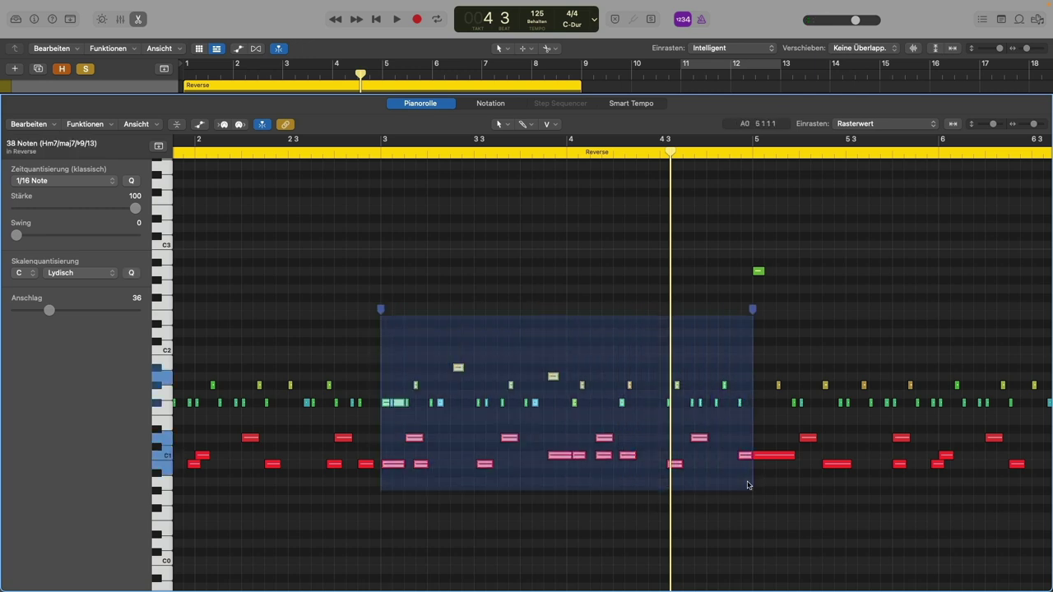
{"action": "left_click", "coordinate": [137, 180]}
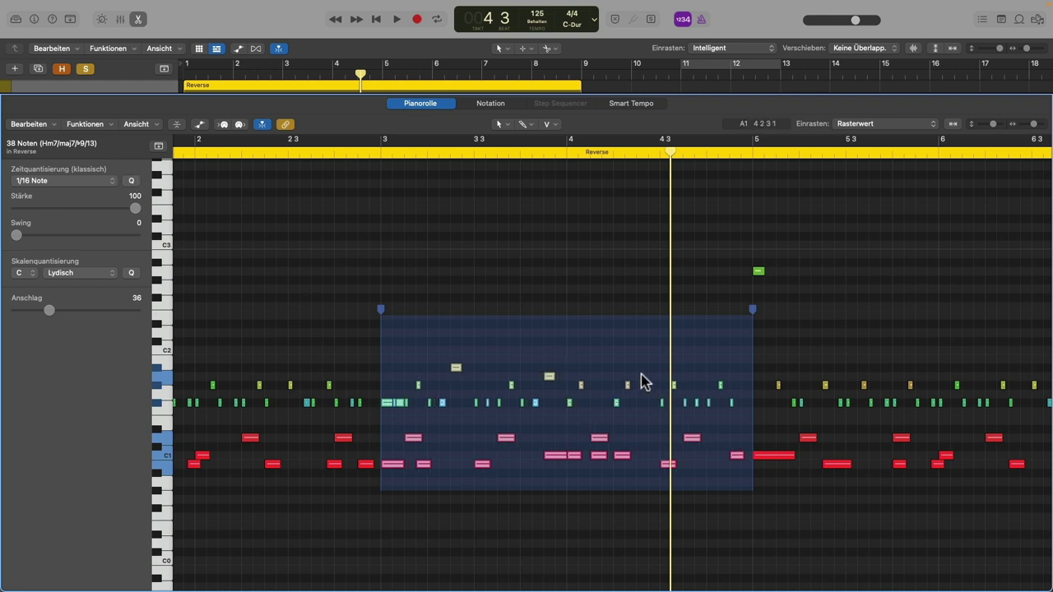
{"action": "left_click", "coordinate": [487, 517]}
Step: Play the quantized passage from before bar 3 through to bar 6 and stop playback
{"action": "scroll", "coordinate": [485, 510], "scroll_direction": "left", "scroll_amount": 5}
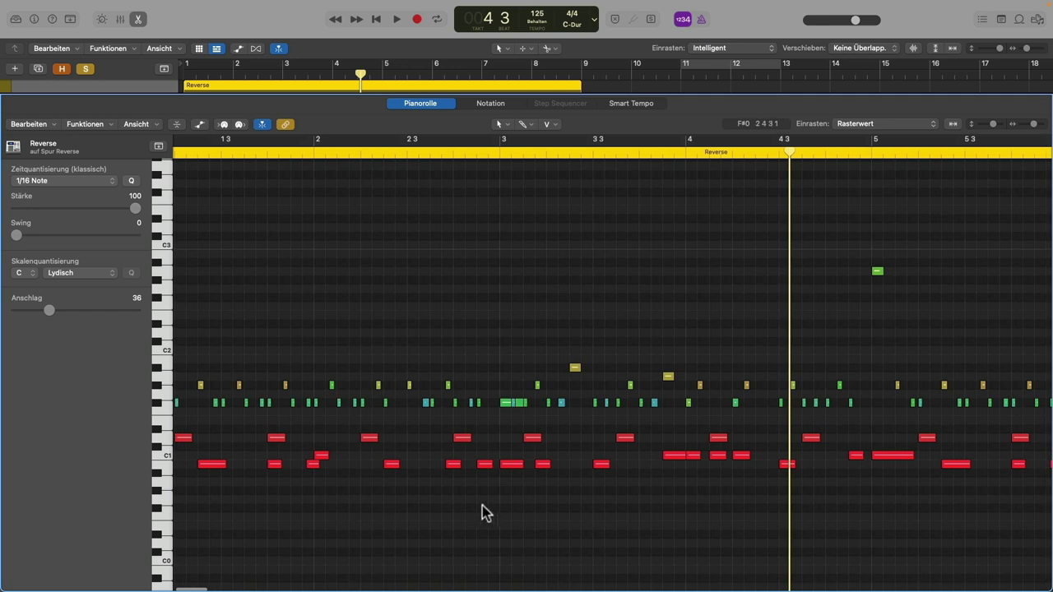
{"action": "scroll", "coordinate": [490, 510], "scroll_direction": "left", "scroll_amount": 2}
{"action": "left_click", "coordinate": [364, 153]}
{"action": "key", "text": "space"}
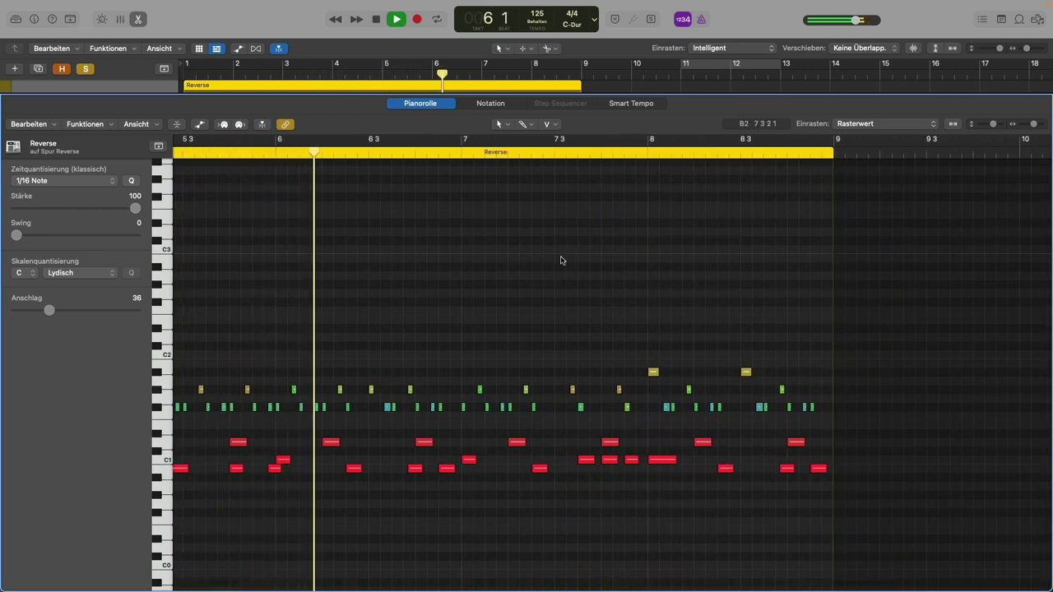
{"action": "key", "text": "space"}
{"action": "scroll", "coordinate": [503, 321], "scroll_direction": "left", "scroll_amount": 10}
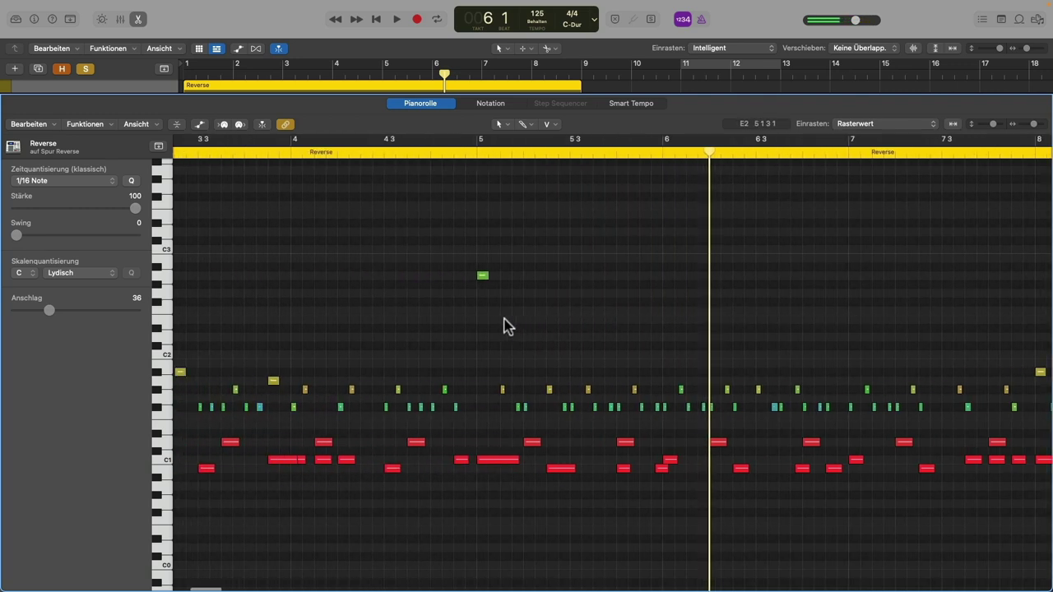
{"action": "scroll", "coordinate": [506, 323], "scroll_direction": "left", "scroll_amount": 2}
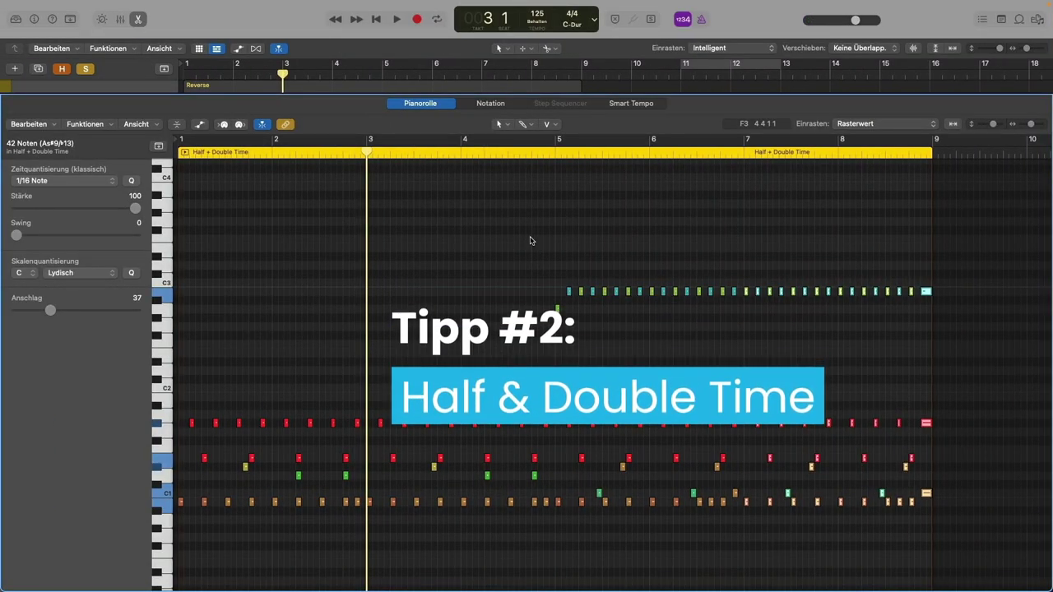
Step: Play the Half + Double Time region from bar 3 and stop playback in bar 7
{"action": "key", "text": "space"}
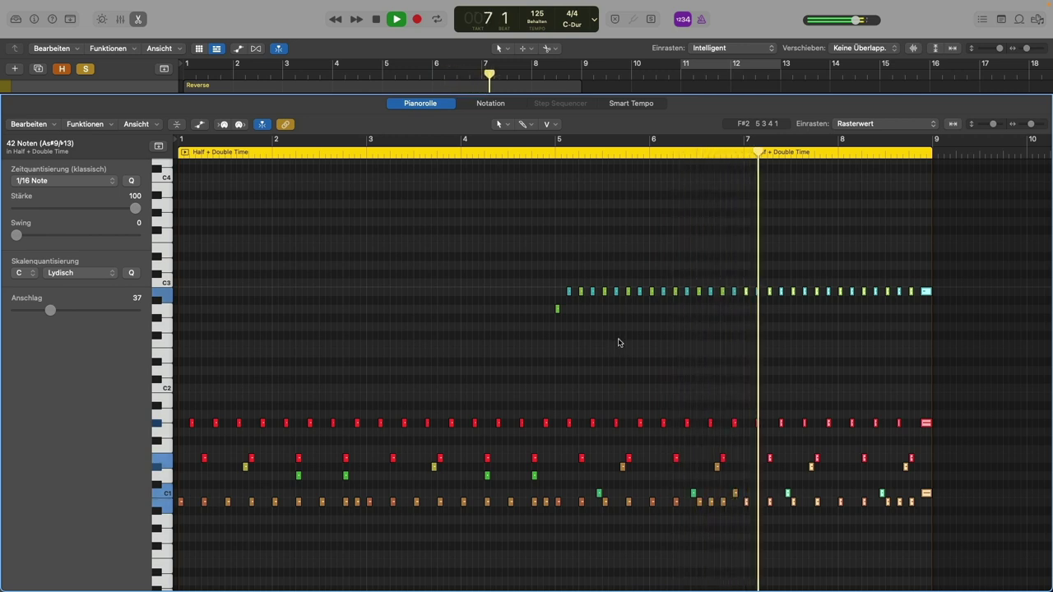
{"action": "key", "text": "space"}
Step: Set the playhead to bar 7 and zoom in on the selected notes of the region's last two bars
{"action": "scroll", "coordinate": [641, 345], "scroll_direction": "right", "scroll_amount": 5}
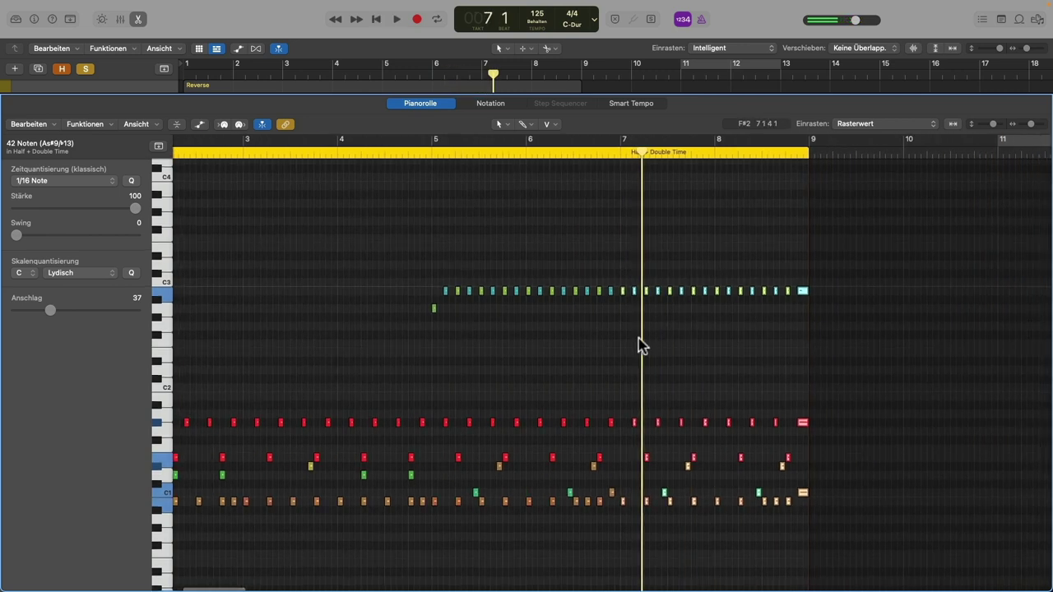
{"action": "scroll", "coordinate": [641, 345], "scroll_direction": "down", "scroll_amount": 2}
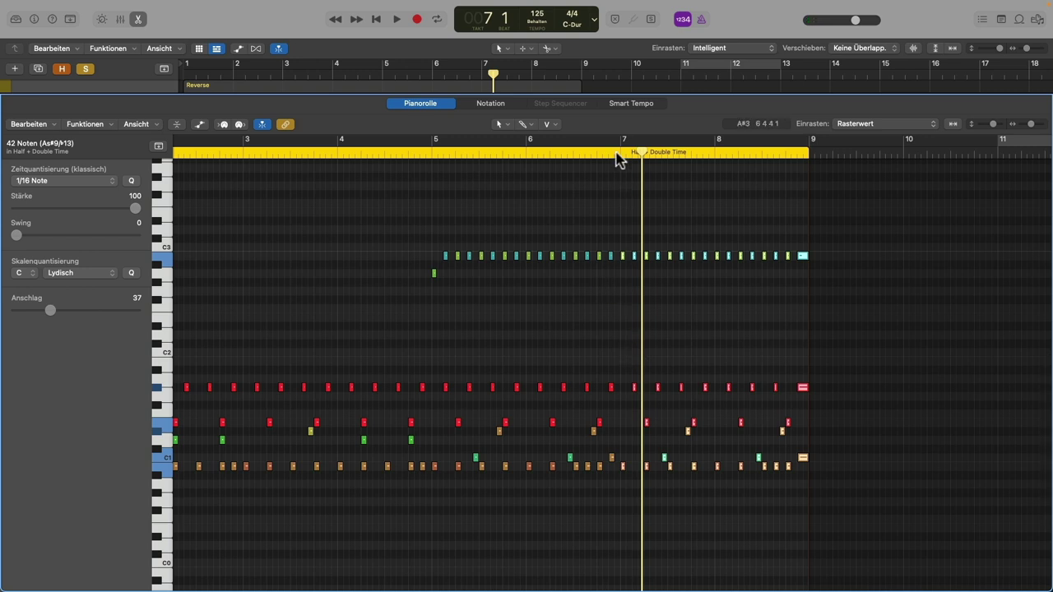
{"action": "left_click", "coordinate": [623, 155]}
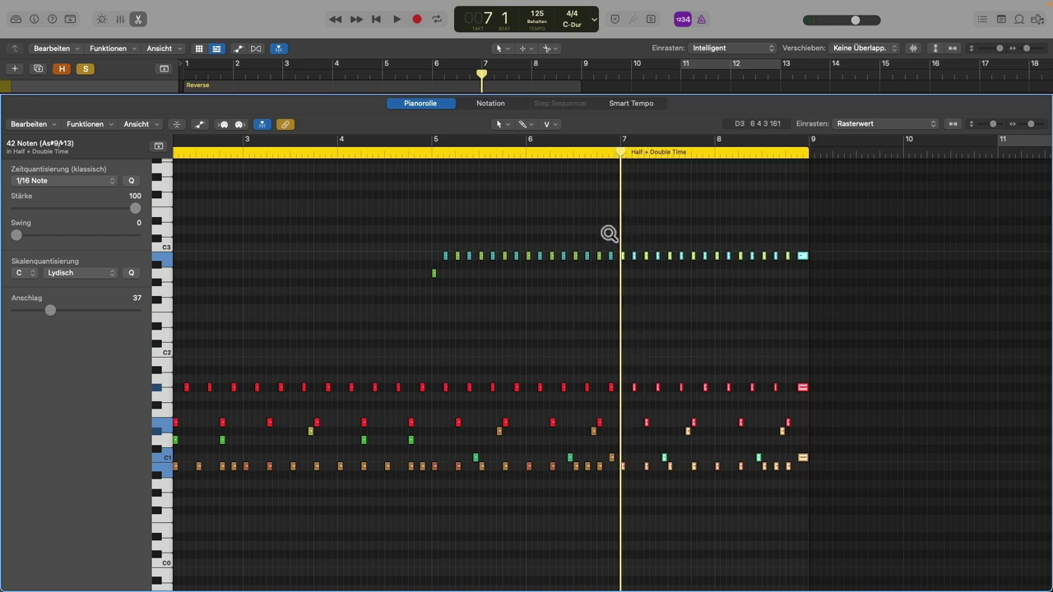
{"action": "left_click_drag", "start_coordinate": [601, 228], "coordinate": [839, 510]}
{"action": "left_click", "coordinate": [475, 387]}
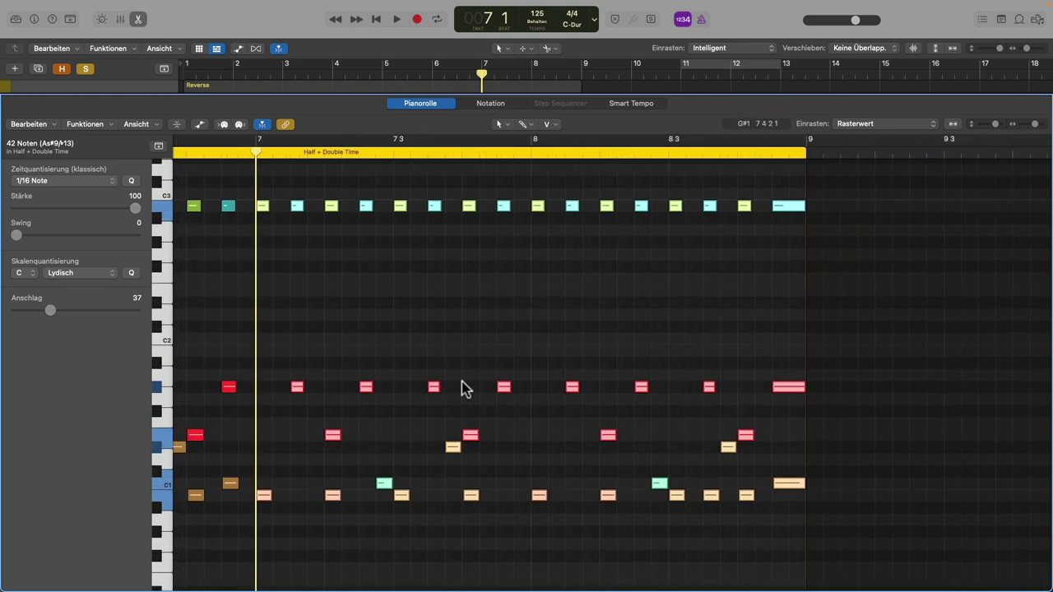
Step: Delete all notes in bar 7 of the Half + Double Time region and clear the selection
{"action": "left_click_drag", "start_coordinate": [261, 186], "coordinate": [512, 533]}
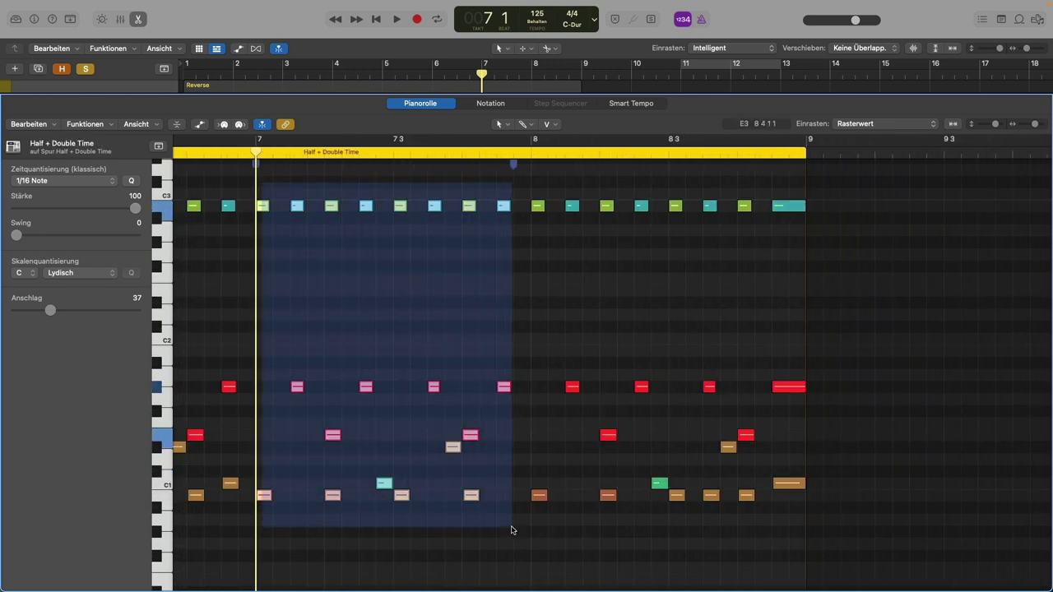
{"action": "key", "text": "Delete"}
{"action": "left_click", "coordinate": [549, 238]}
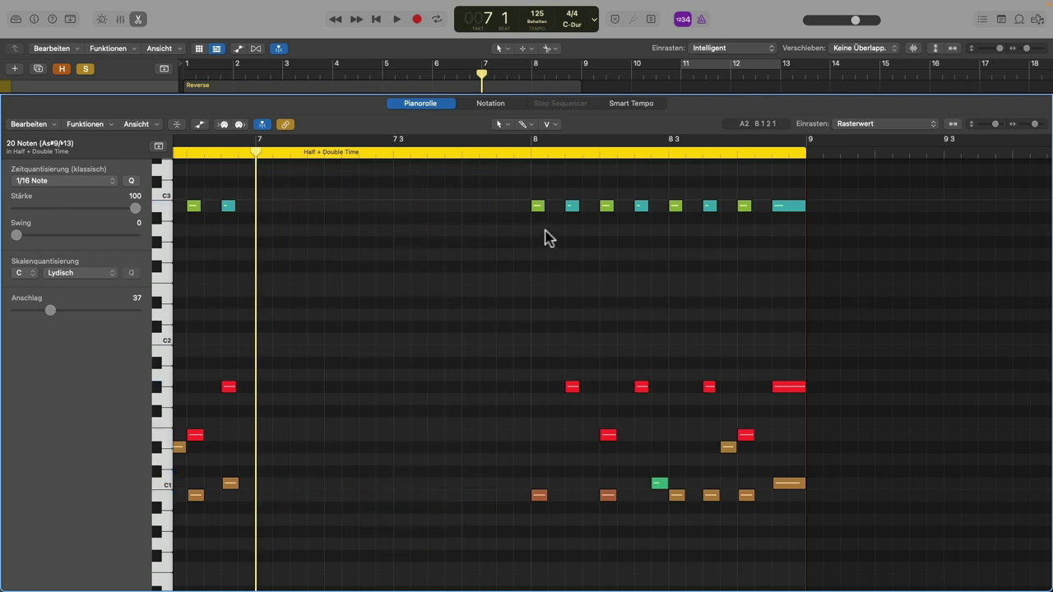
Step: Select all notes in bar 8 and stretch them back to the start of bar 7 for a half-time passage
{"action": "scroll", "coordinate": [533, 188], "scroll_direction": "up", "scroll_amount": 1}
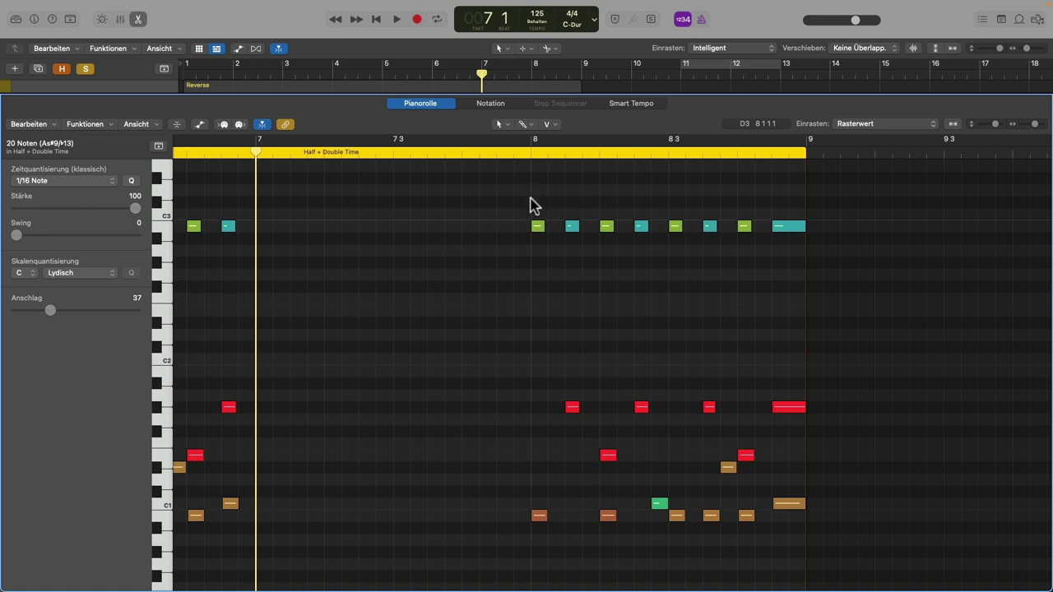
{"action": "scroll", "coordinate": [530, 222], "scroll_direction": "up", "scroll_amount": 1}
{"action": "scroll", "coordinate": [534, 215], "scroll_direction": "up", "scroll_amount": 1}
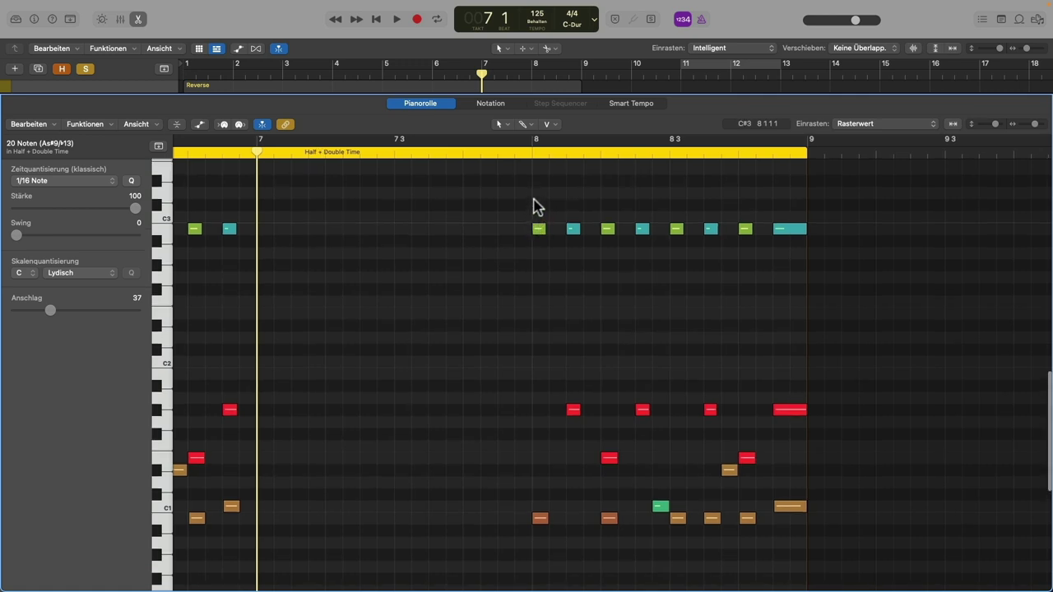
{"action": "left_click_drag", "start_coordinate": [533, 207], "coordinate": [806, 553]}
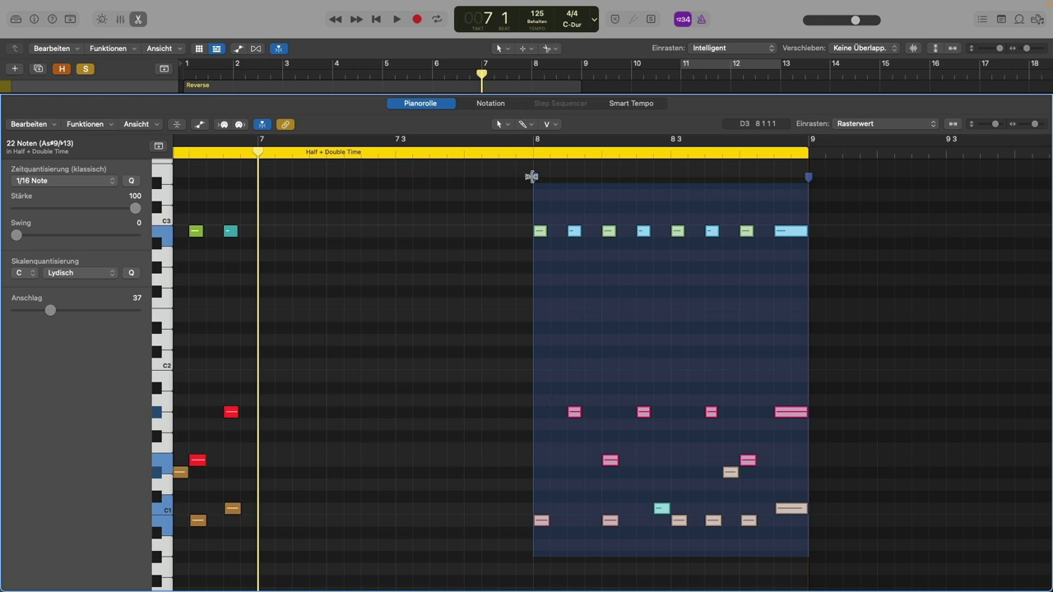
{"action": "left_click_drag", "start_coordinate": [532, 178], "coordinate": [264, 187]}
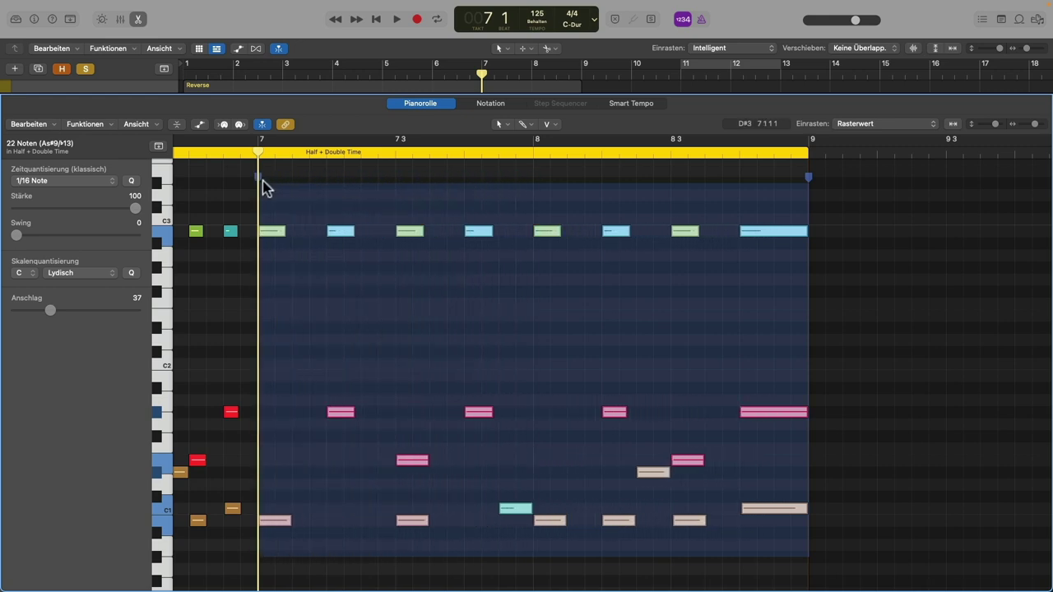
Step: Play the transition into the half-time passage from bar 6
{"action": "scroll", "coordinate": [293, 264], "scroll_direction": "down", "scroll_amount": 5}
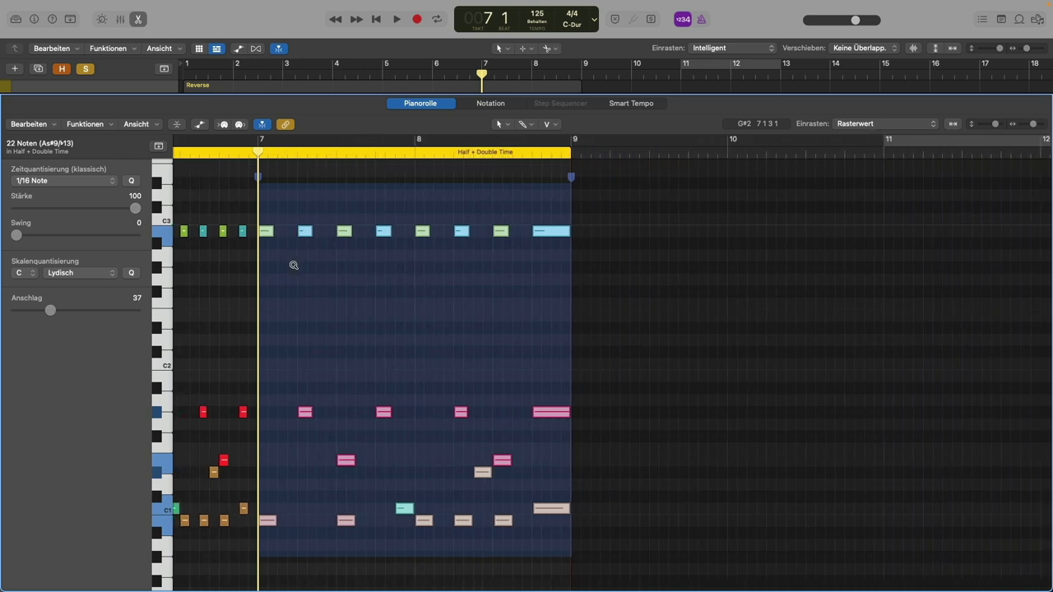
{"action": "scroll", "coordinate": [293, 263], "scroll_direction": "left", "scroll_amount": 4}
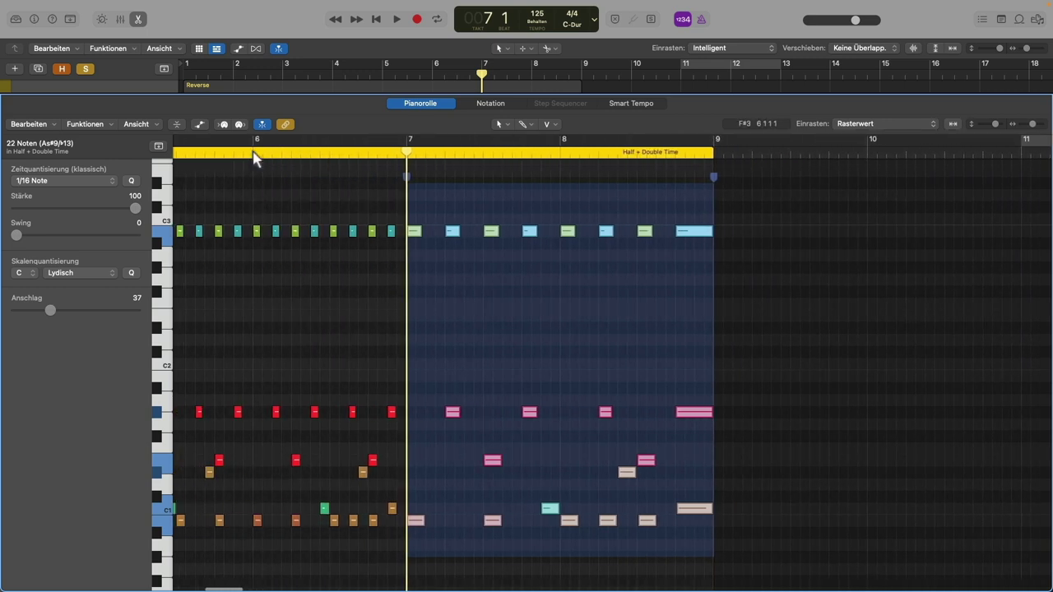
{"action": "left_click", "coordinate": [253, 152]}
{"action": "key", "text": "space"}
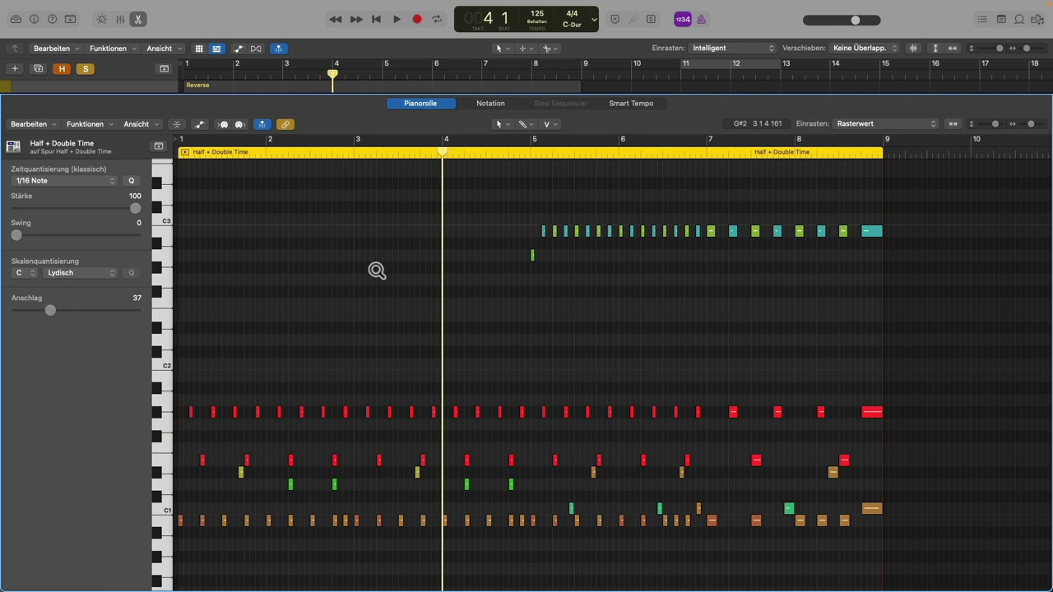
Step: Delete the notes in the second half of bar 4, up to and including the kick on the bar 5 downbeat
{"action": "left_click_drag", "start_coordinate": [375, 269], "coordinate": [538, 560]}
{"action": "left_click", "coordinate": [434, 451]}
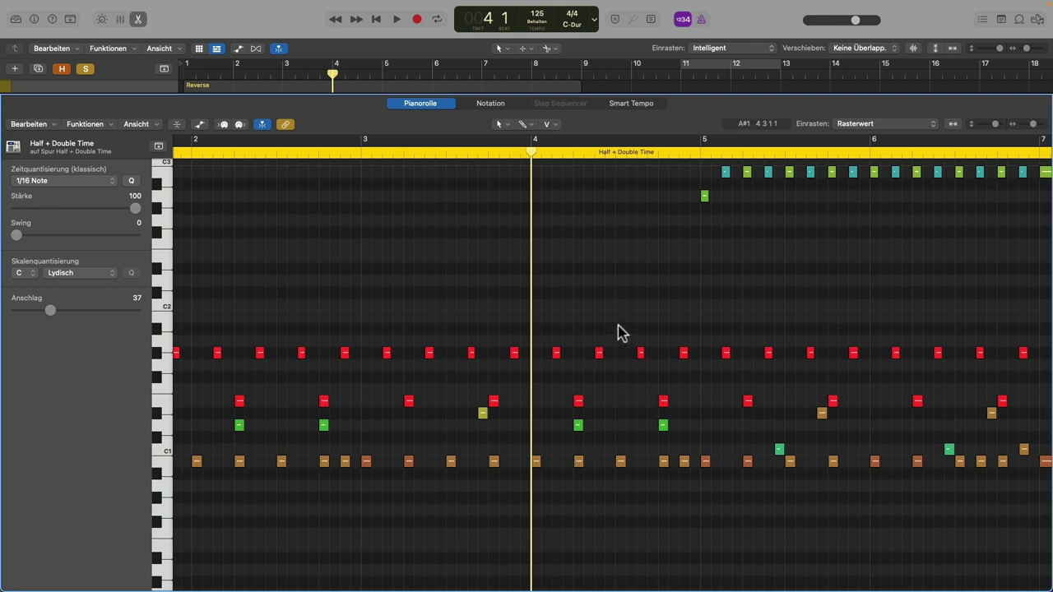
{"action": "left_click_drag", "start_coordinate": [626, 319], "coordinate": [706, 496]}
{"action": "key", "text": "BackSpace"}
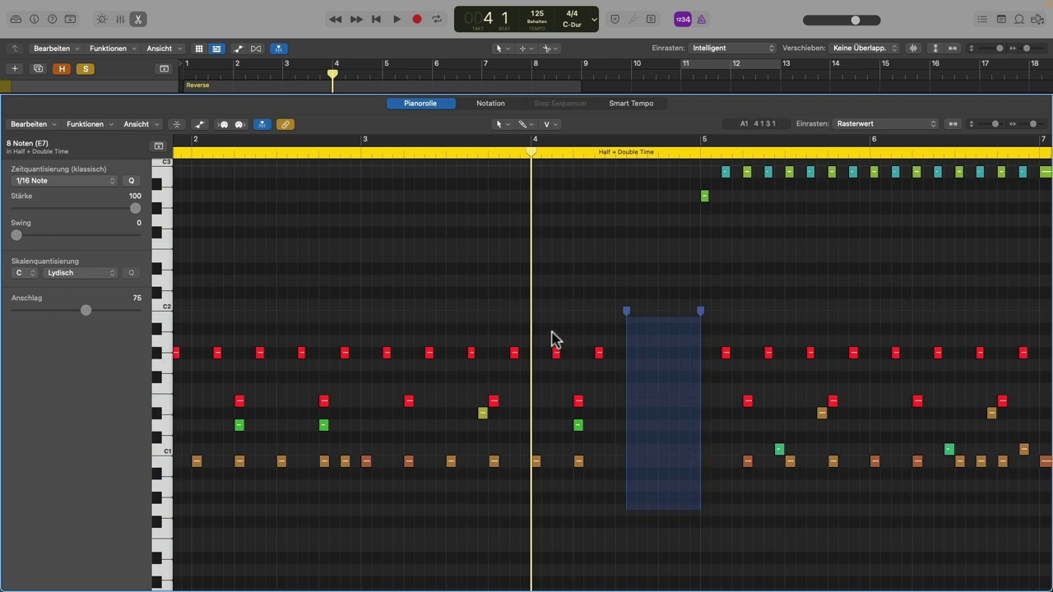
Step: Compress the notes in the first half of bar 4 to one beat and repeat them three times to fill the bar
{"action": "left_click_drag", "start_coordinate": [532, 319], "coordinate": [616, 475]}
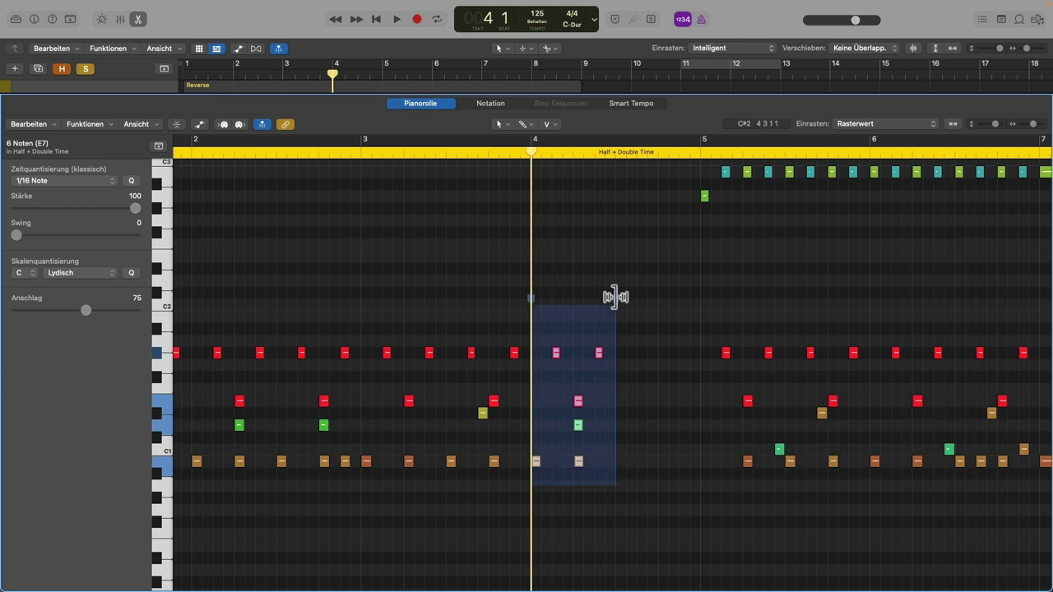
{"action": "left_click_drag", "start_coordinate": [615, 299], "coordinate": [574, 301]}
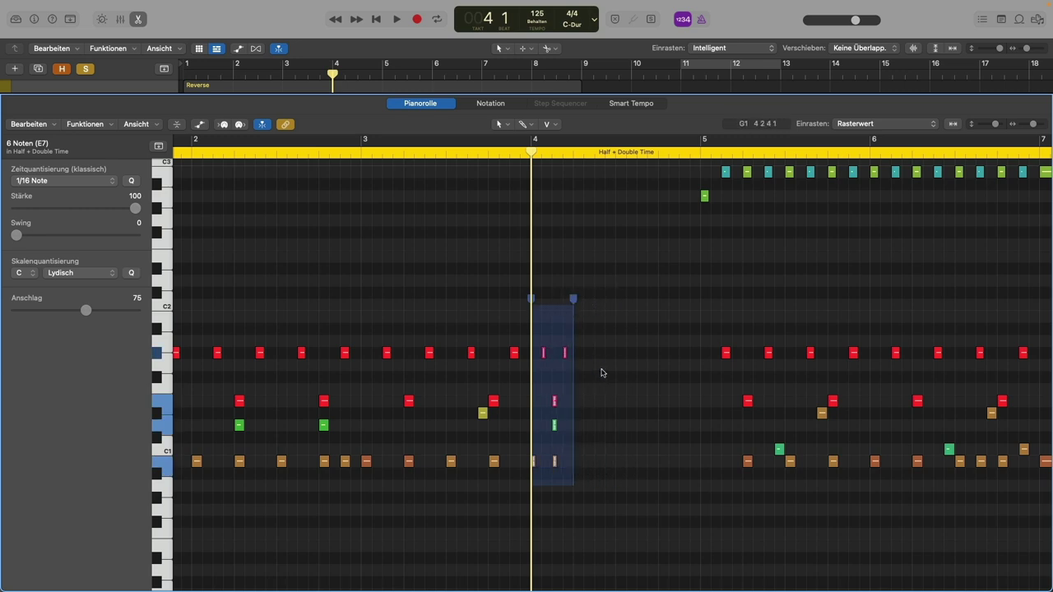
{"action": "key", "text": "super+r"}
{"action": "key", "text": "super+r"}
{"action": "key", "text": "super+r"}
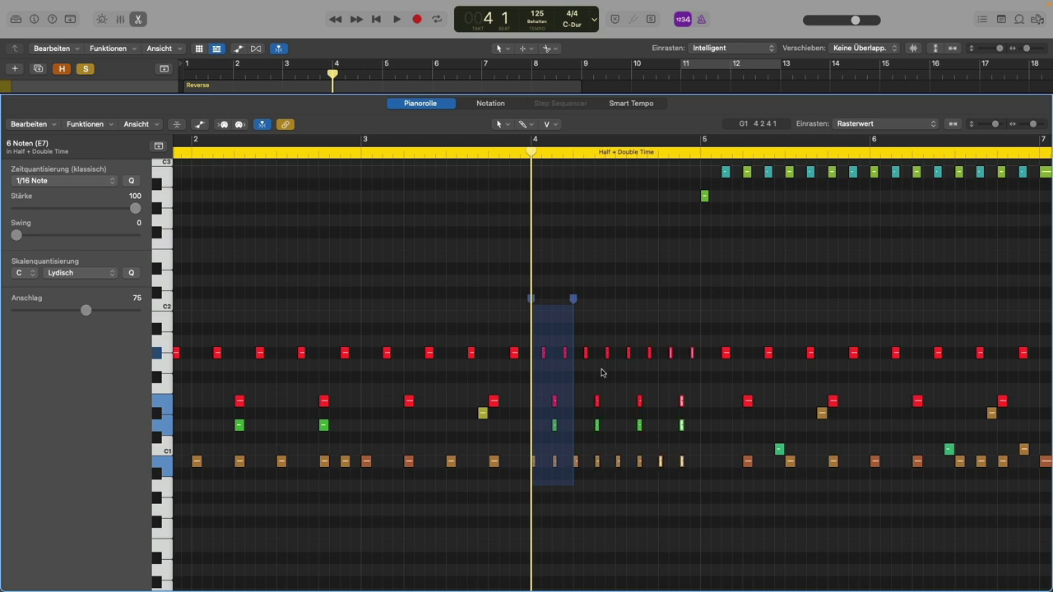
Step: Play the region from bar 3 through the double-time passage in bar 4
{"action": "left_click", "coordinate": [362, 153]}
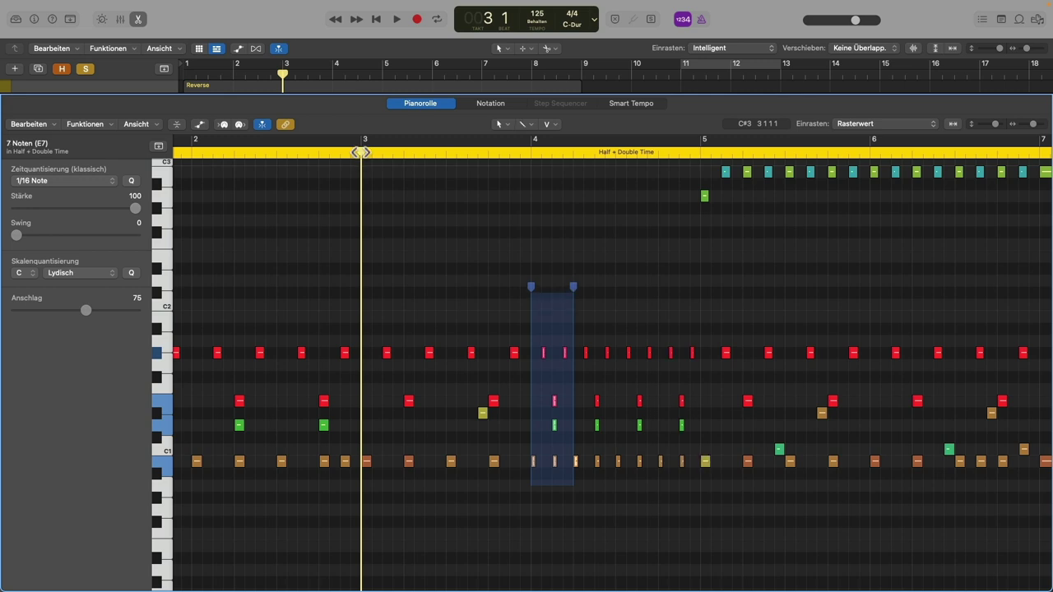
{"action": "key", "text": "space"}
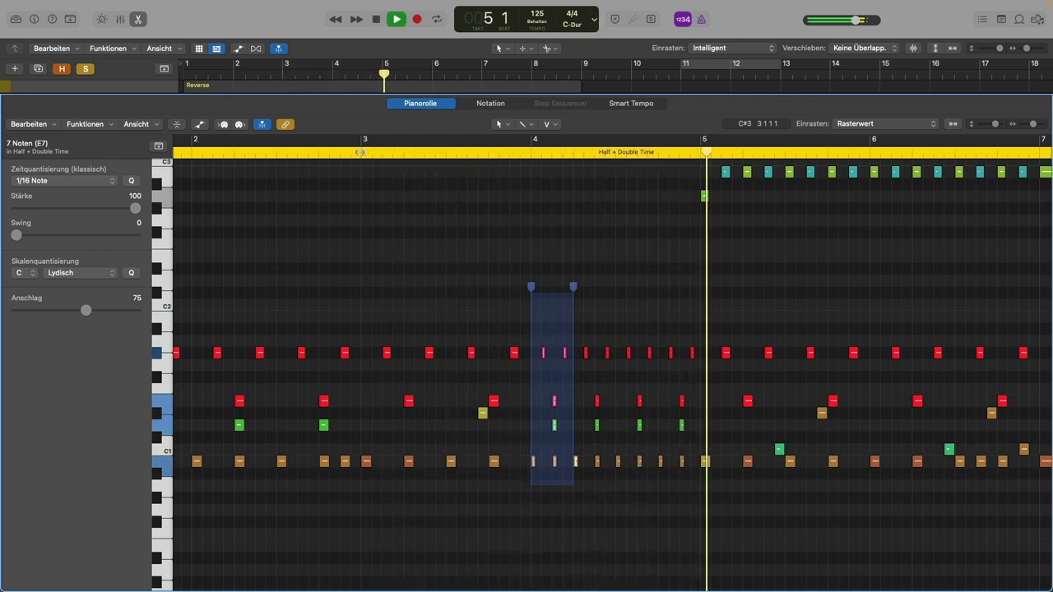
{"action": "scroll", "coordinate": [493, 354], "scroll_direction": "down", "scroll_amount": 1}
{"action": "scroll", "coordinate": [492, 354], "scroll_direction": "down", "scroll_amount": 2}
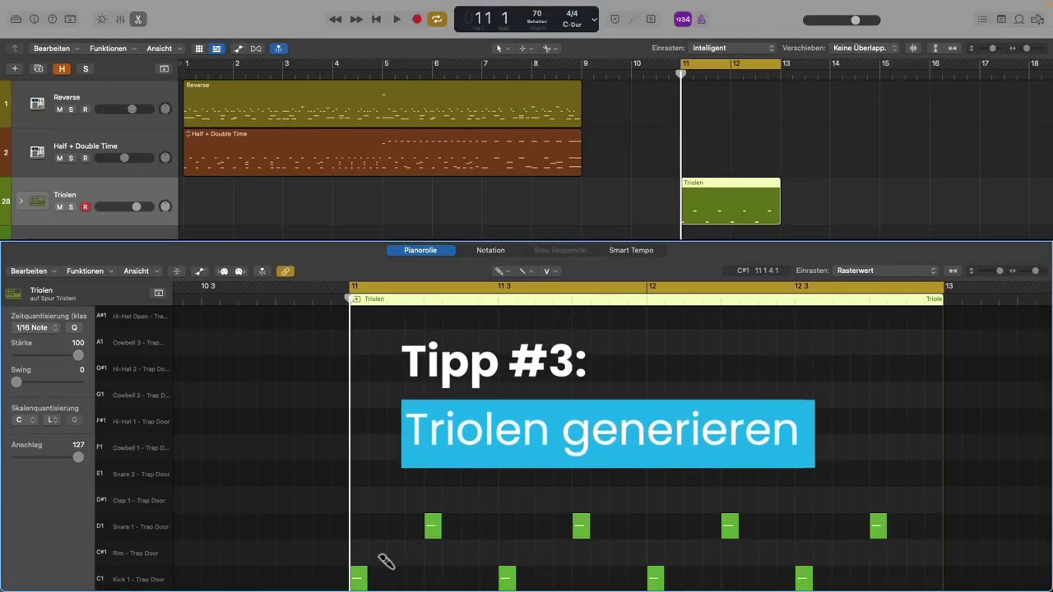
Step: Play the kick and snare pattern of the Triolen region from bar 11 and stop playback
{"action": "key", "text": "space"}
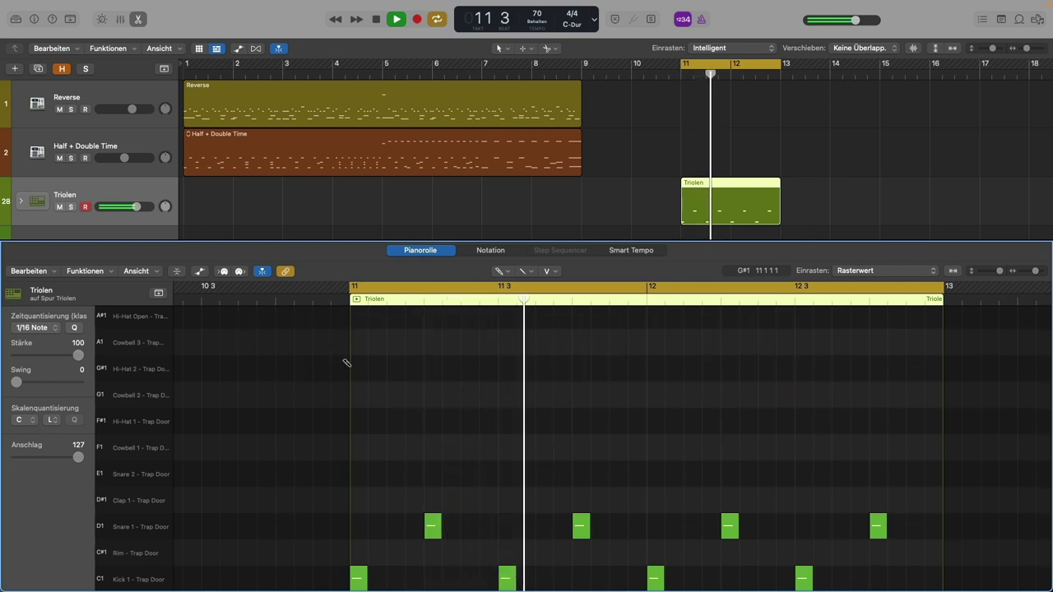
{"action": "key", "text": "space"}
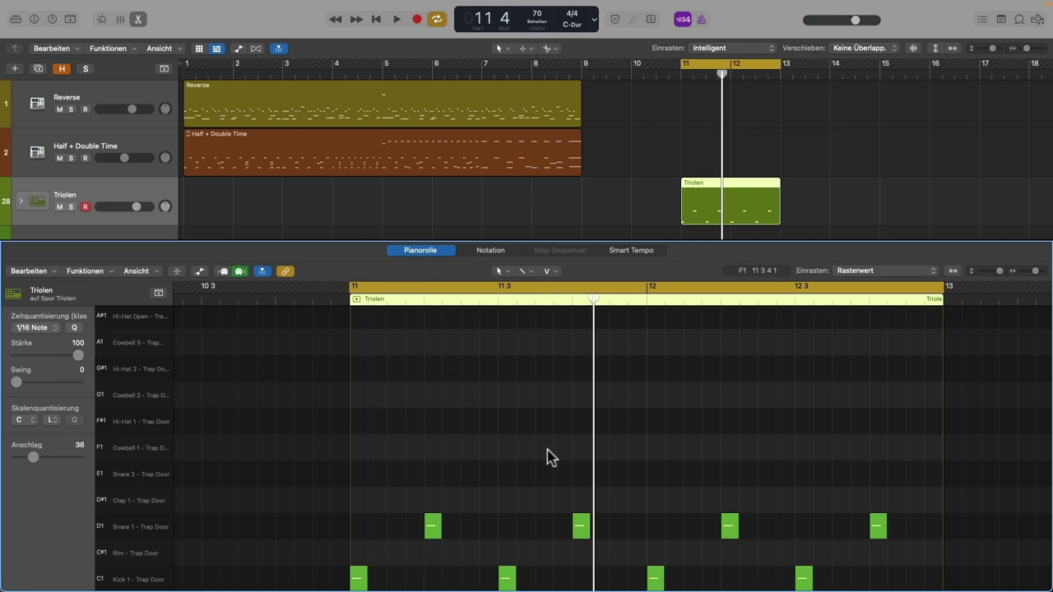
Step: Paint continuous 1/16 notes on Hi-Hat 1 across bars 11 and 12 with the Brush tool, and play the pattern briefly
{"action": "left_click", "coordinate": [506, 273]}
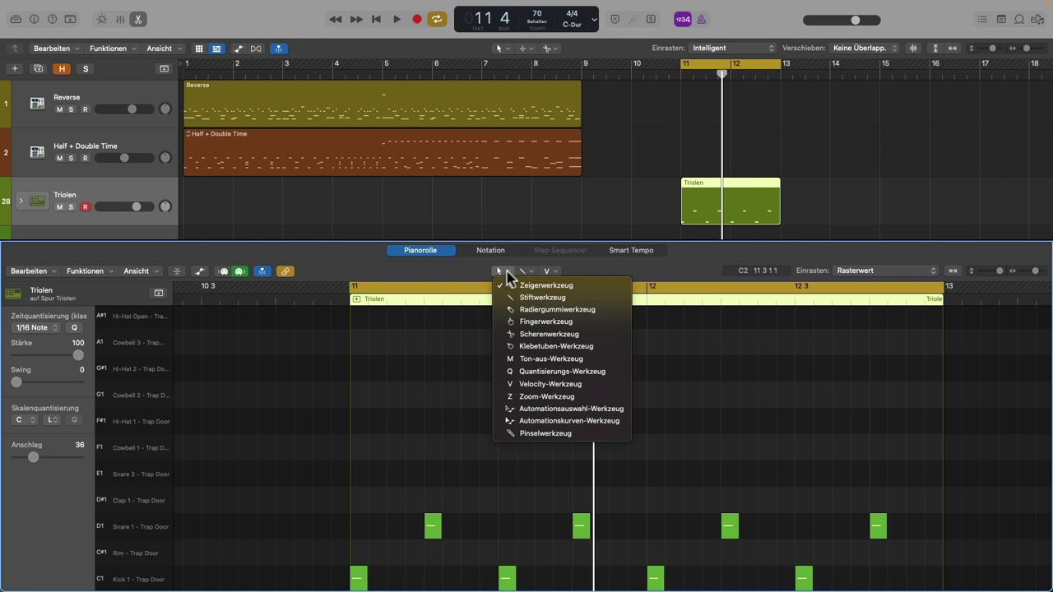
{"action": "left_click", "coordinate": [537, 434]}
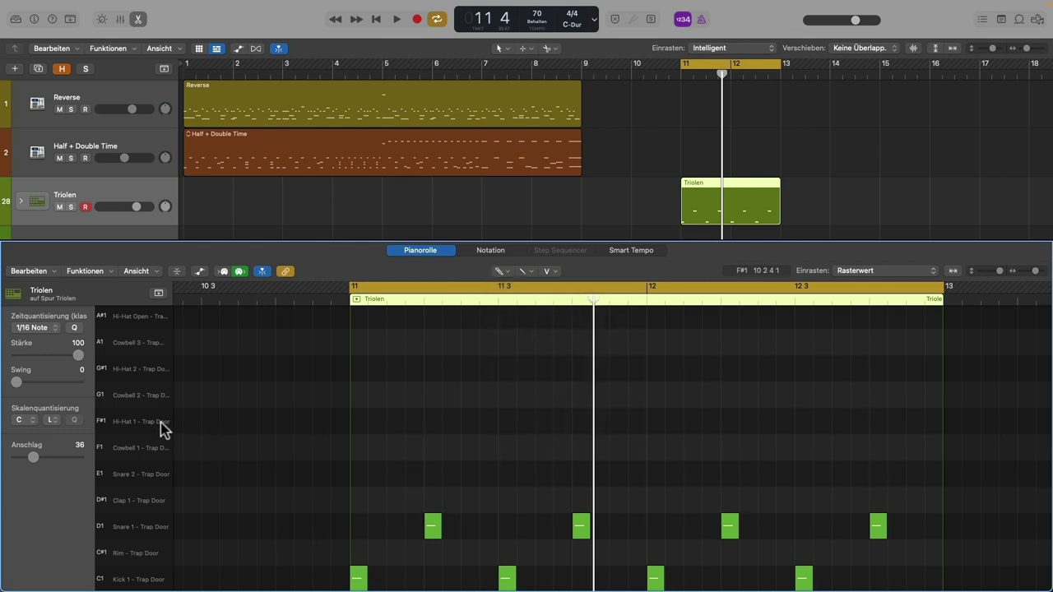
{"action": "left_click_drag", "start_coordinate": [362, 425], "coordinate": [933, 426]}
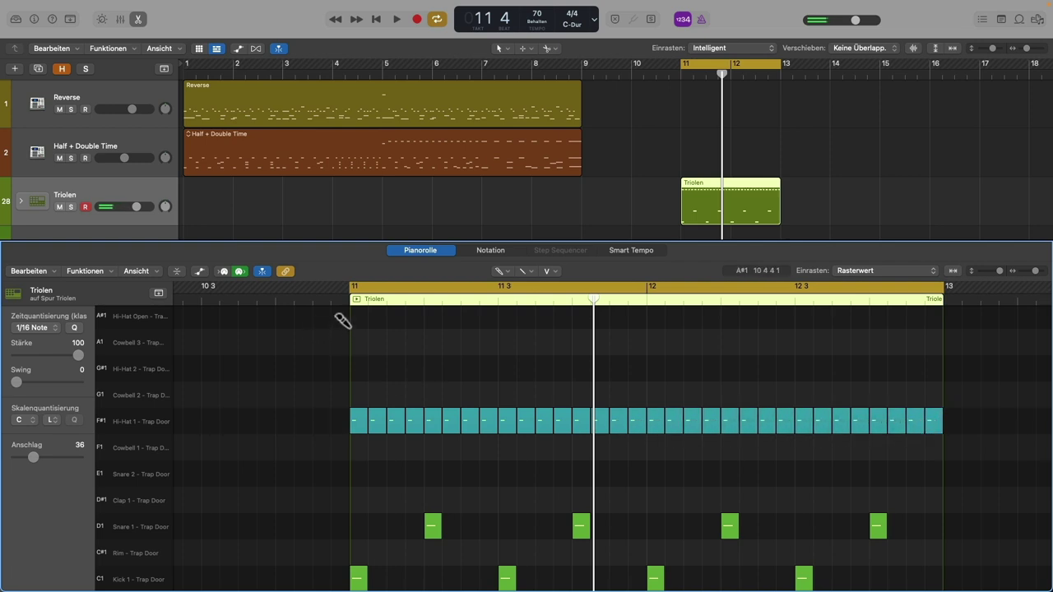
{"action": "key", "text": "space"}
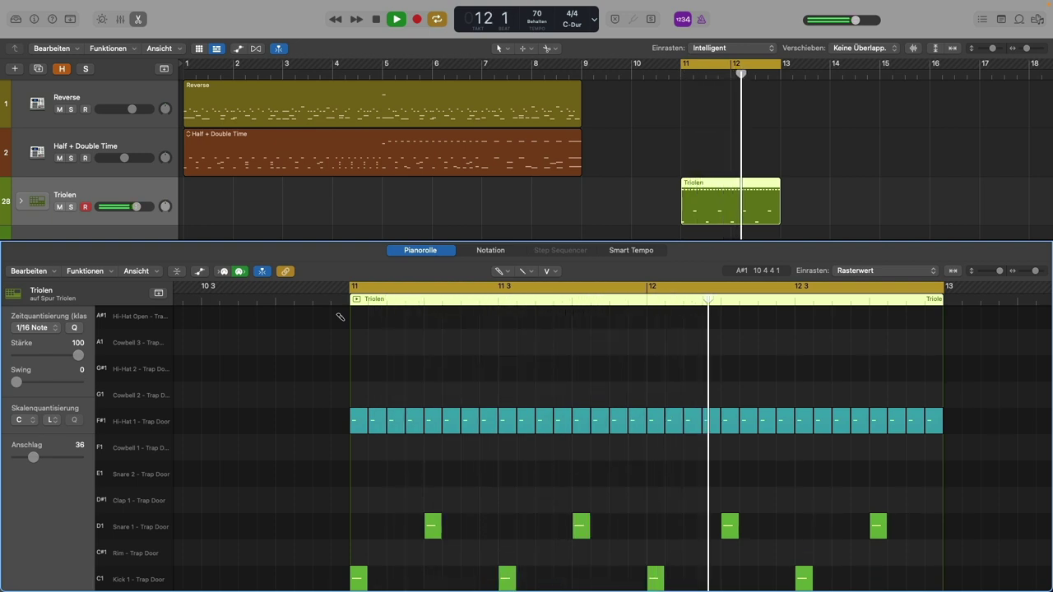
{"action": "key", "text": "space"}
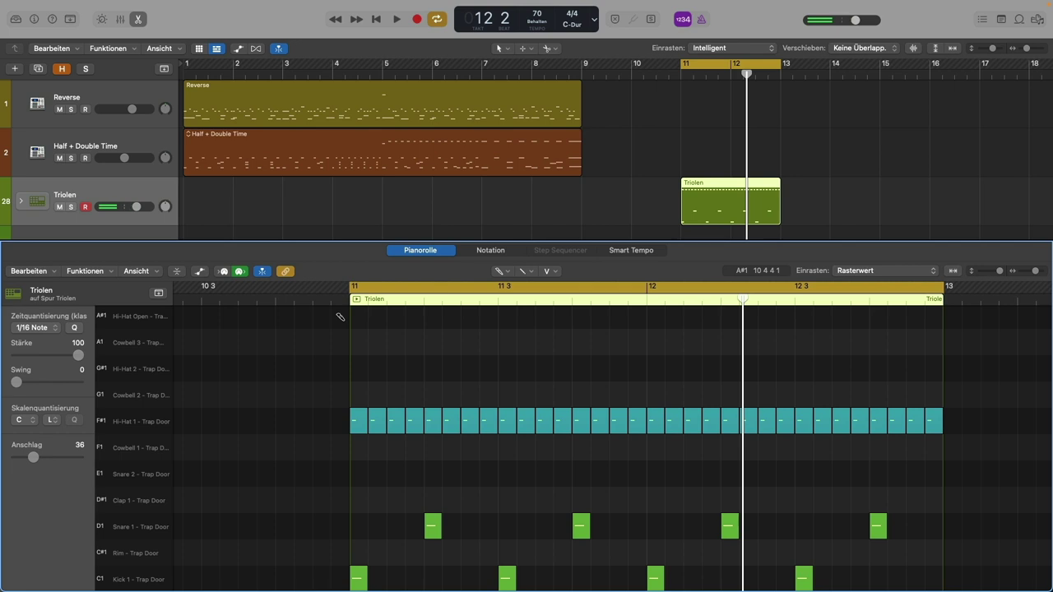
Step: Switch back to the Pointer tool and delete the last Hi-Hat 1 note of beat 2 in bar 11
{"action": "left_click", "coordinate": [502, 272]}
{"action": "left_click", "coordinate": [513, 287]}
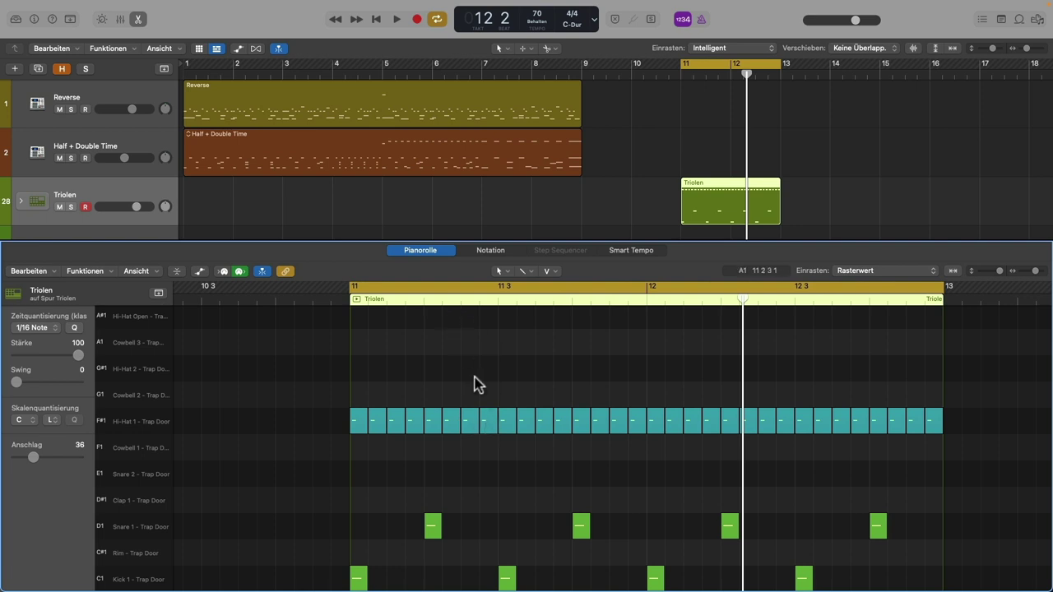
{"action": "mouse_move", "coordinate": [489, 422]}
{"action": "left_click", "coordinate": [488, 423]}
{"action": "mouse_move", "coordinate": [488, 423]}
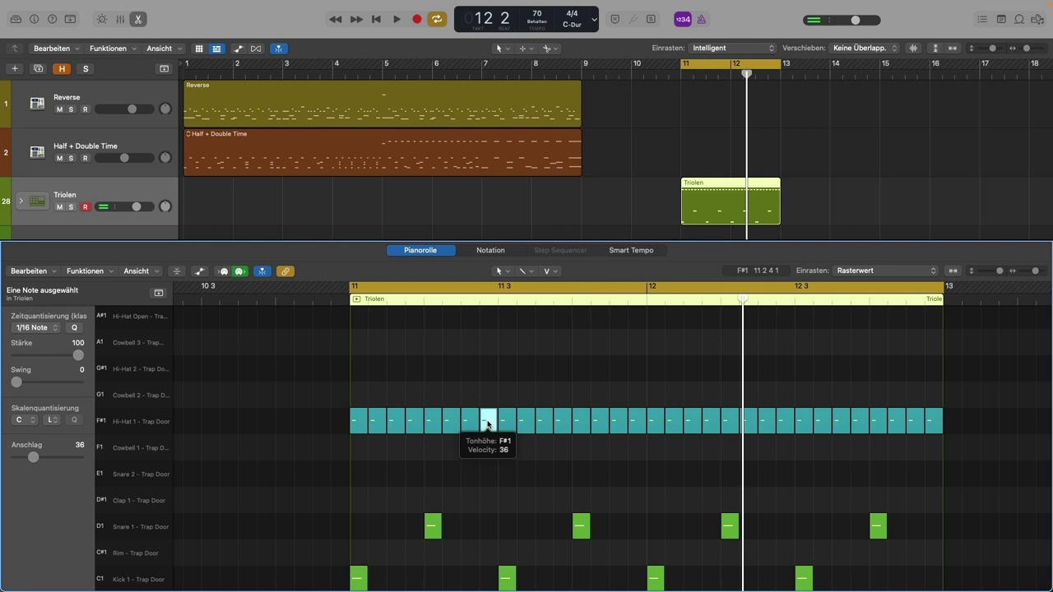
{"action": "key", "text": "Delete"}
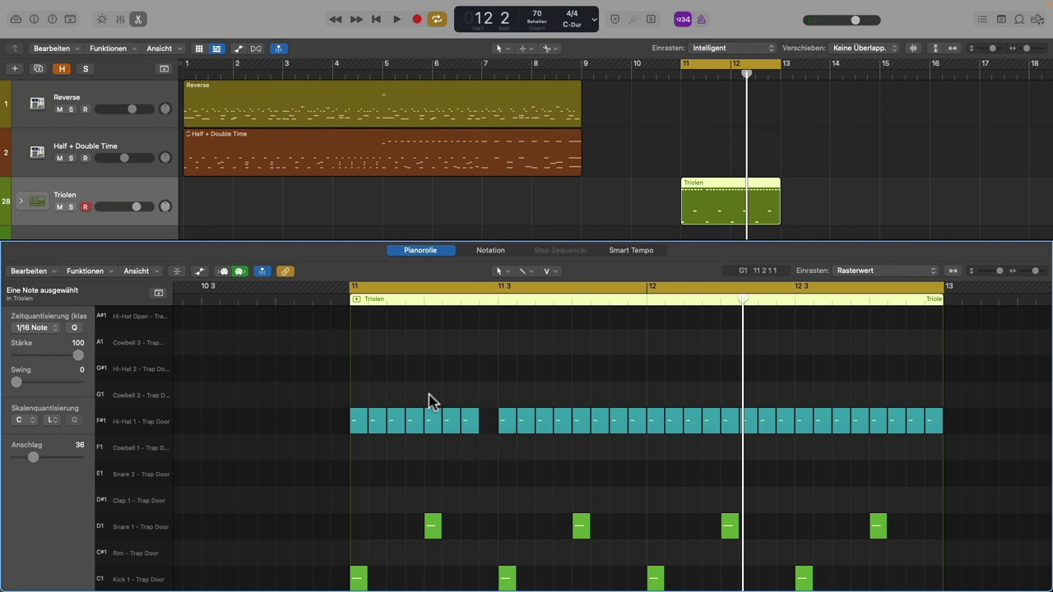
Step: Enable time handles and stretch the three remaining Hi-Hat 1 notes of beat 2 in bar 11 to fill the beat as triplets
{"action": "left_click", "coordinate": [84, 271]}
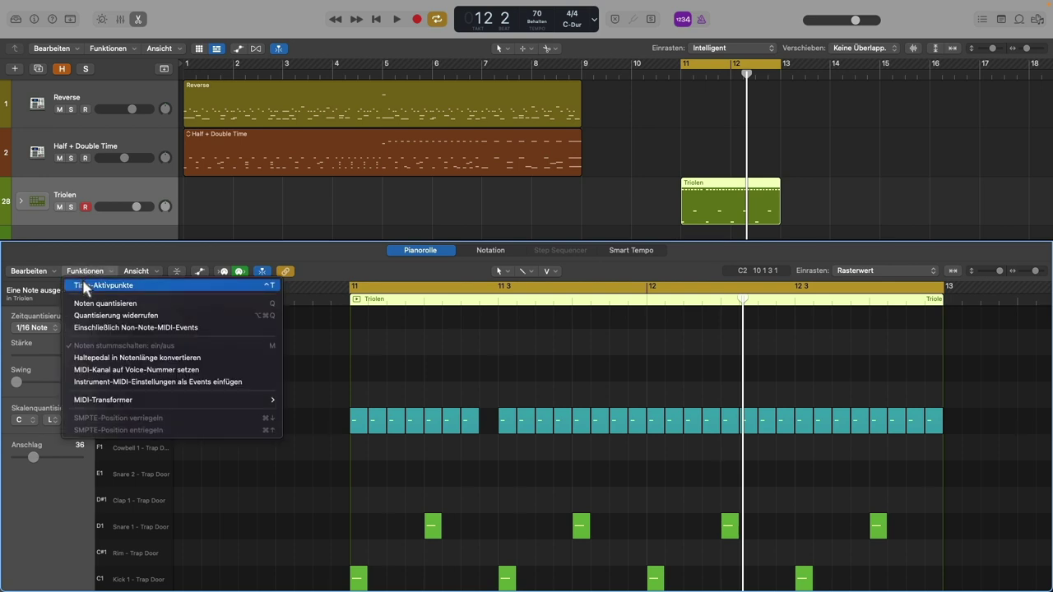
{"action": "left_click", "coordinate": [87, 286]}
{"action": "left_click_drag", "start_coordinate": [427, 393], "coordinate": [476, 436]}
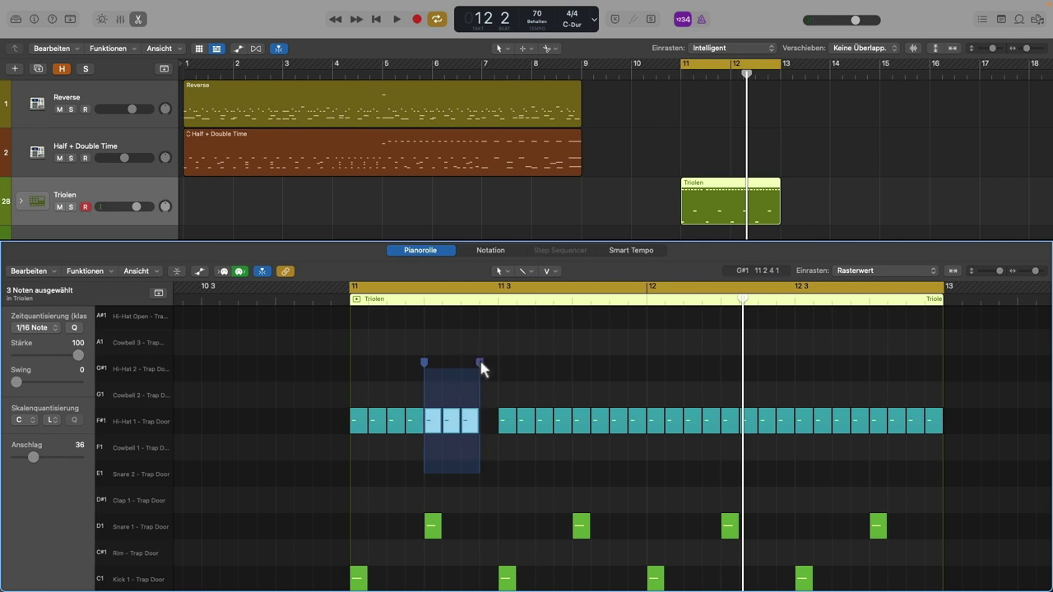
{"action": "left_click_drag", "start_coordinate": [481, 362], "coordinate": [494, 362]}
Step: Clear the selection, play the Triolen region from bar 11 and stop playback in beat 4
{"action": "left_click", "coordinate": [321, 329]}
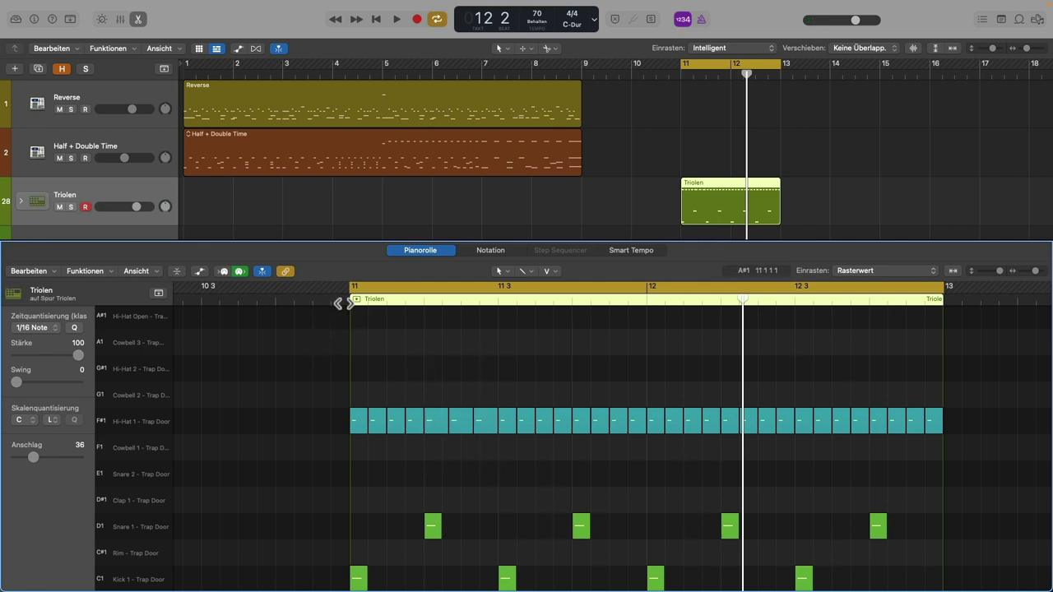
{"action": "key", "text": "space"}
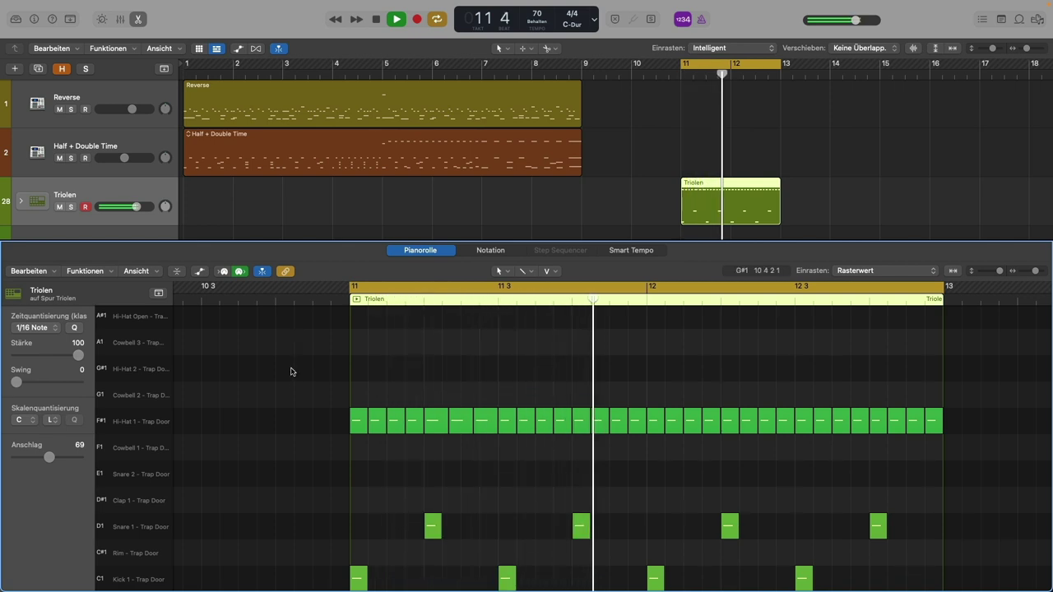
{"action": "key", "text": "space"}
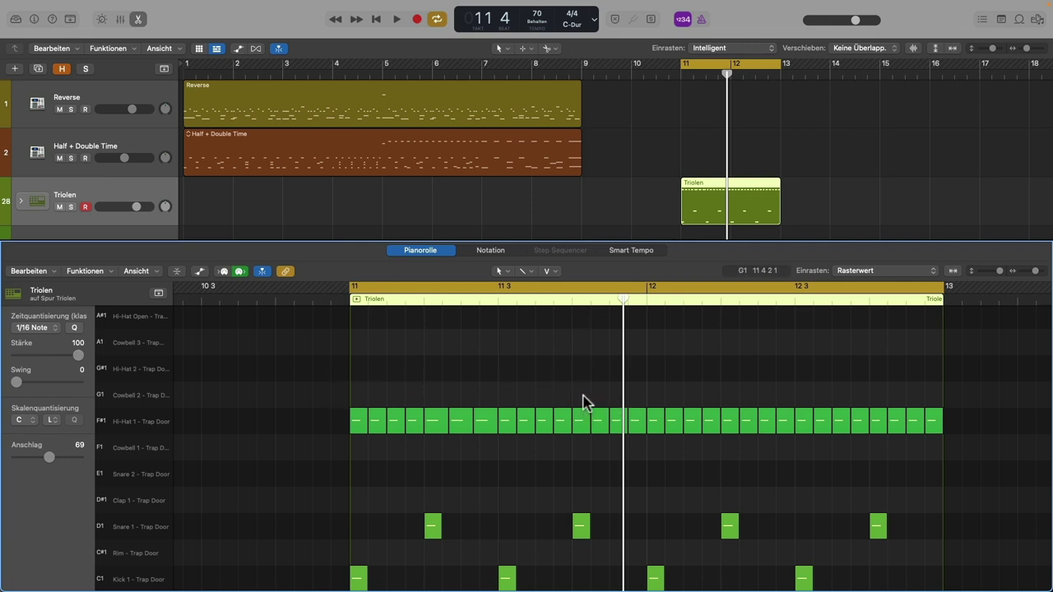
Step: Fill beat 4 of bar 11 on Hi-Hat 1 with two groups of three notes, each compressed to half a beat, and play the result
{"action": "left_click", "coordinate": [635, 426]}
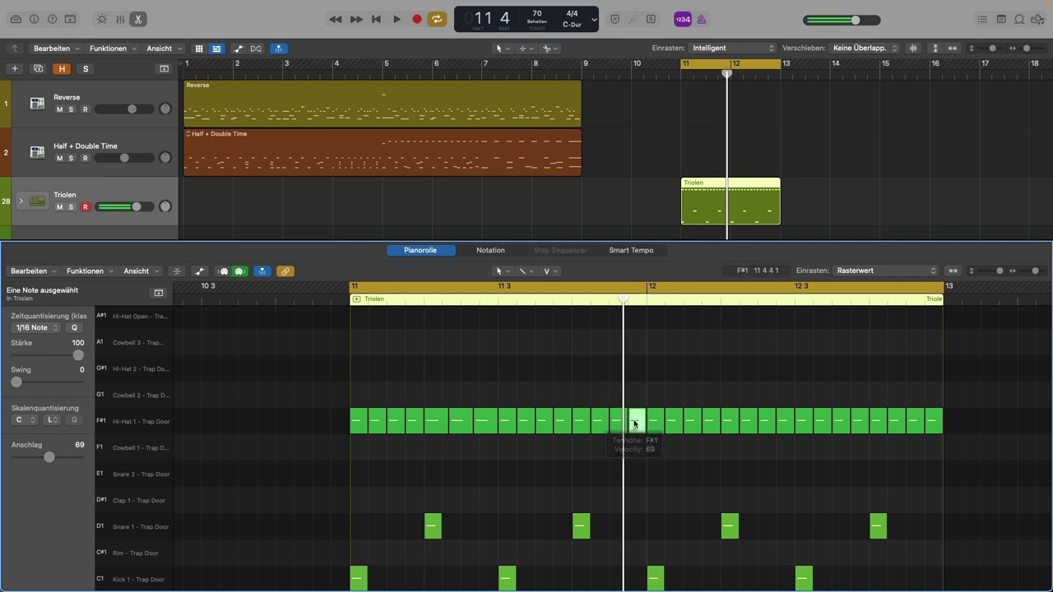
{"action": "key", "text": "Delete"}
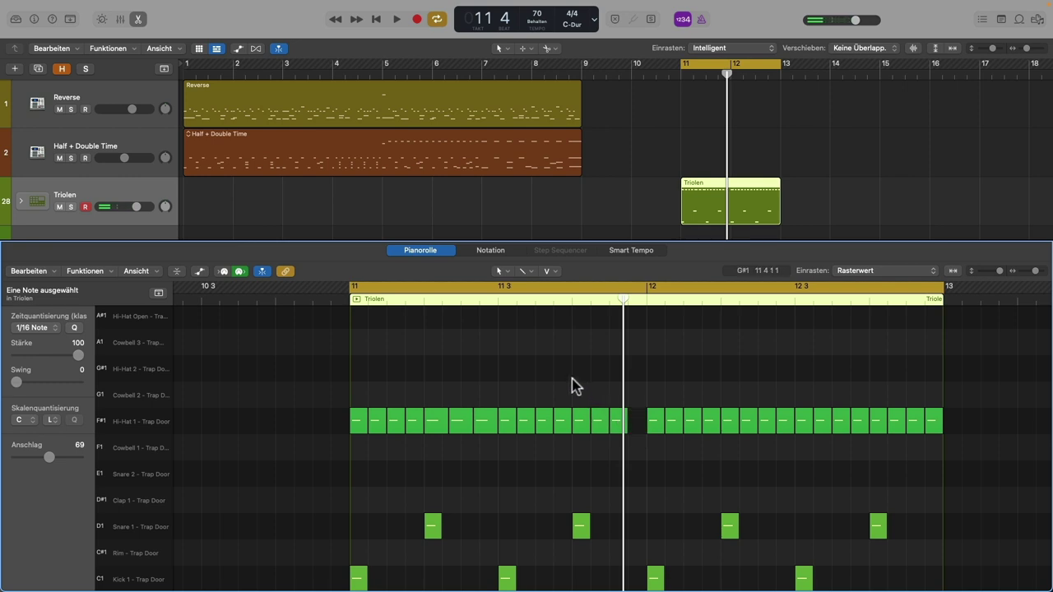
{"action": "left_click_drag", "start_coordinate": [573, 380], "coordinate": [628, 435]}
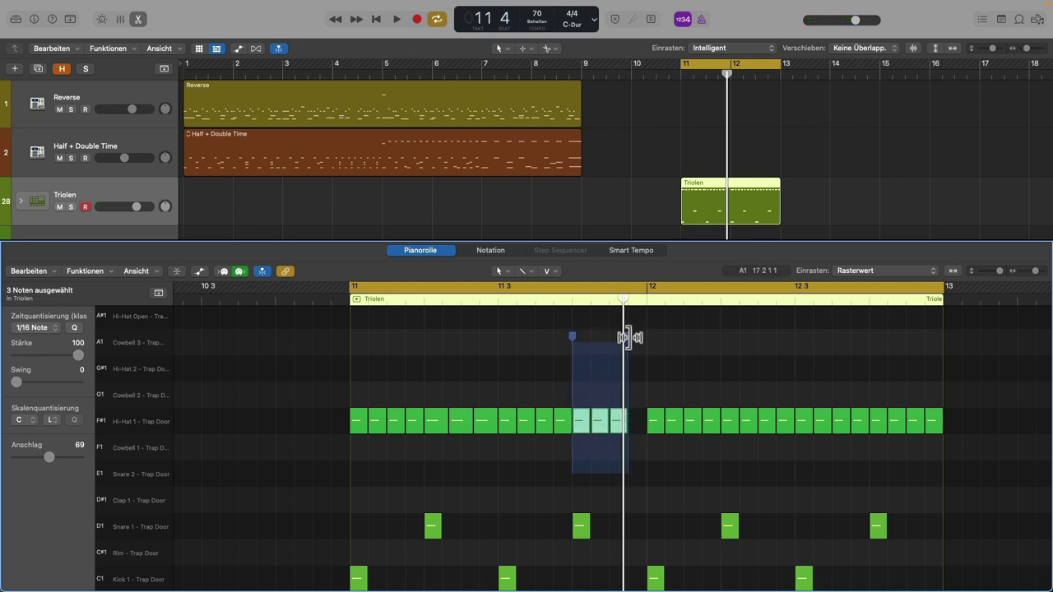
{"action": "left_click_drag", "start_coordinate": [629, 337], "coordinate": [618, 345]}
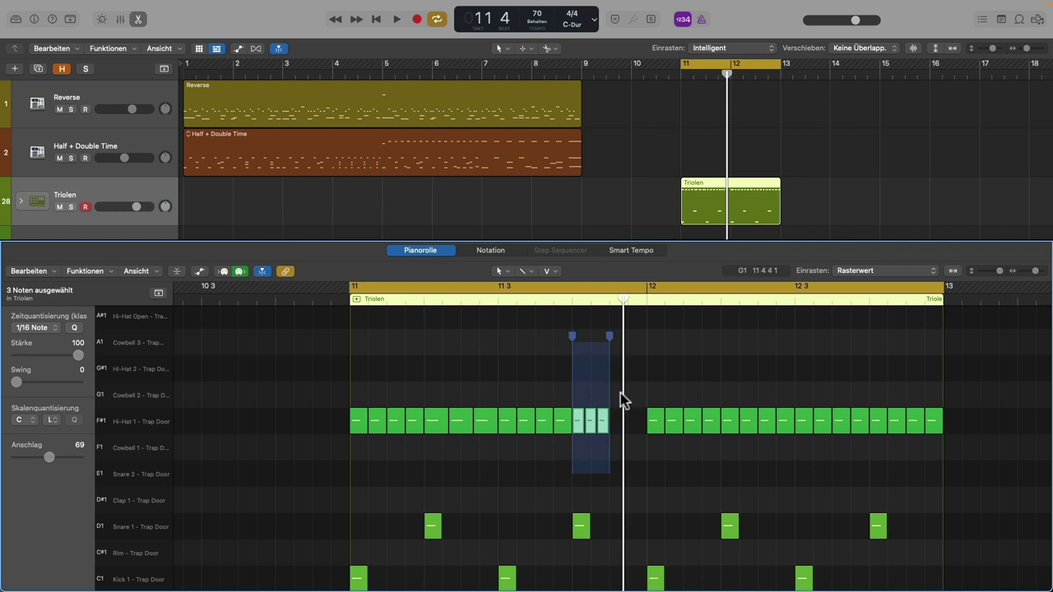
{"action": "key", "text": "super+r"}
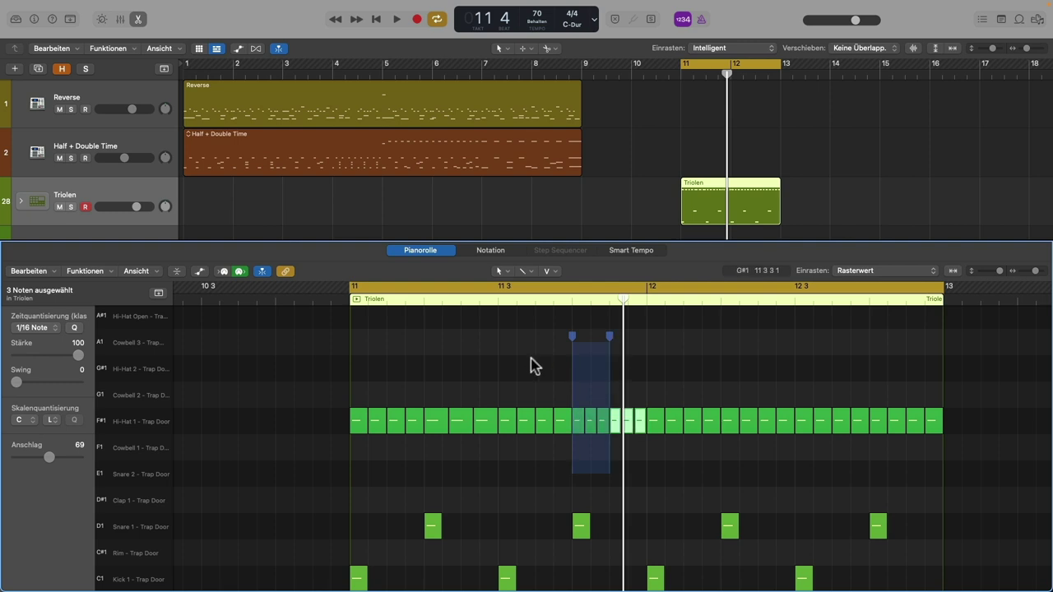
{"action": "key", "text": "space"}
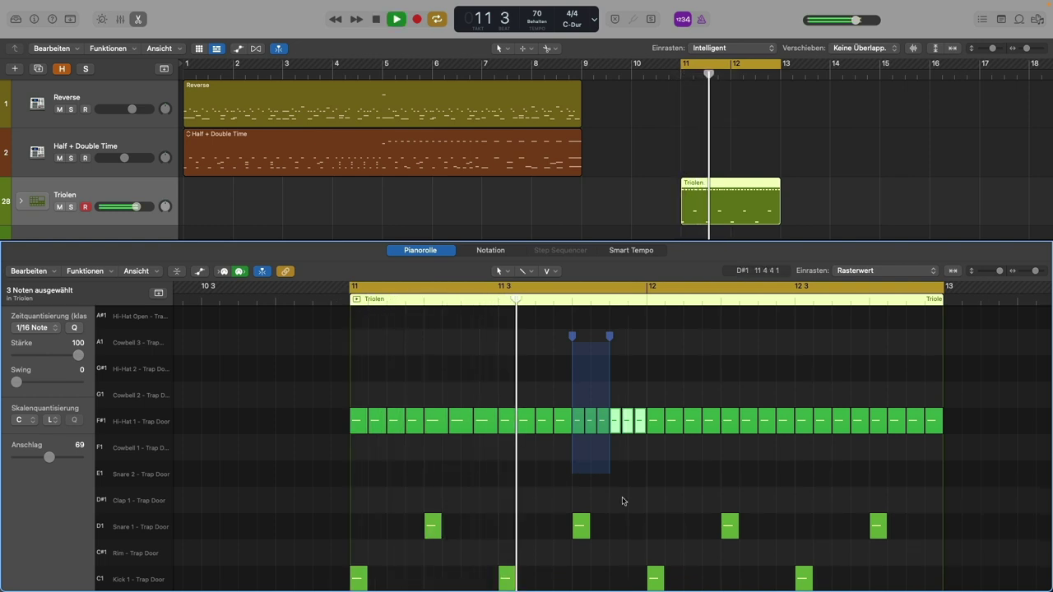
{"action": "key", "text": "space"}
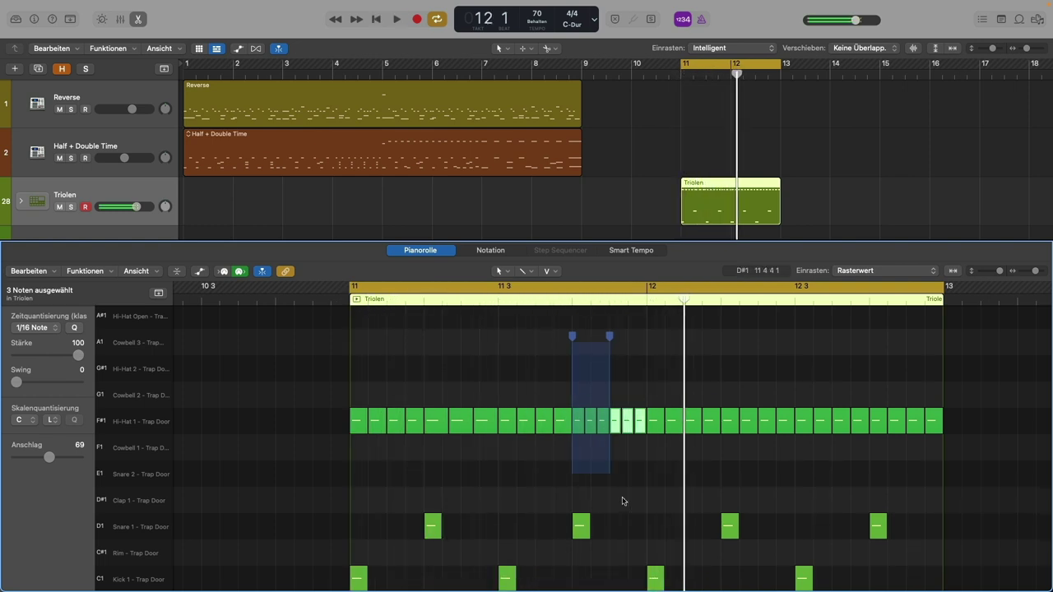
Step: Fill beat 2 of bar 12 on Hi-Hat 1 with four groups of three notes, each compressed to one 1/16, and play from bar 12
{"action": "left_click", "coordinate": [706, 406]}
{"action": "left_click", "coordinate": [786, 421]}
{"action": "key", "text": "BackSpace"}
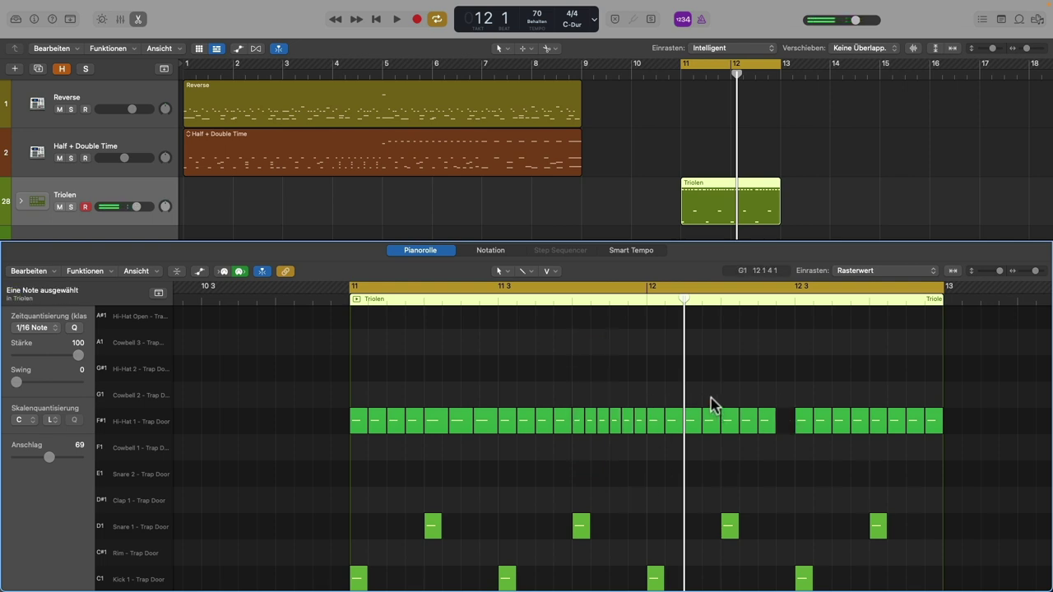
{"action": "left_click_drag", "start_coordinate": [722, 407], "coordinate": [776, 417]}
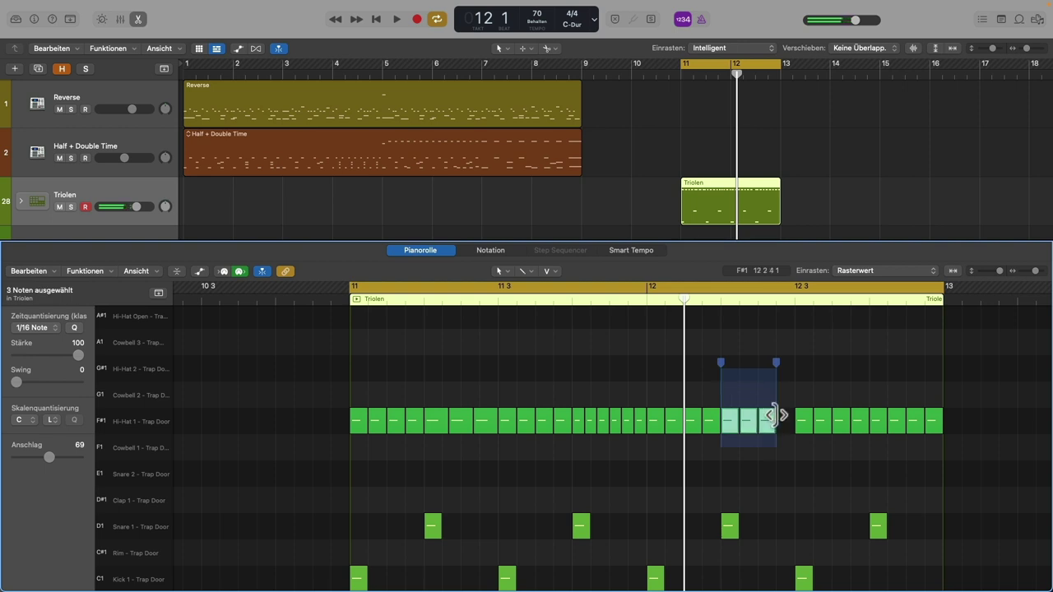
{"action": "left_click_drag", "start_coordinate": [776, 361], "coordinate": [740, 361]}
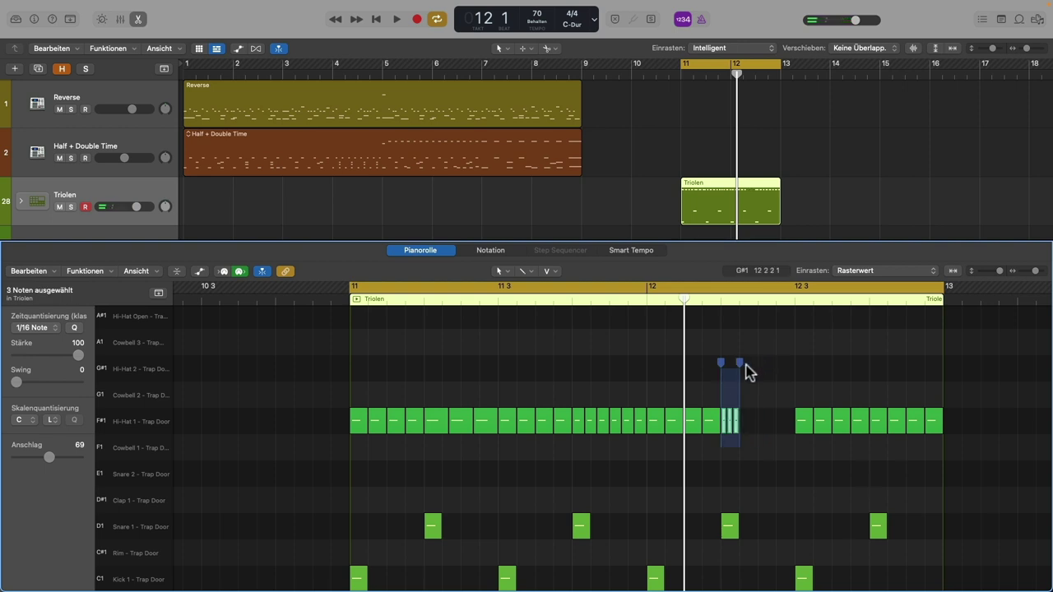
{"action": "key", "text": "super+r"}
{"action": "key", "text": "super+r"}
{"action": "key", "text": "super+r"}
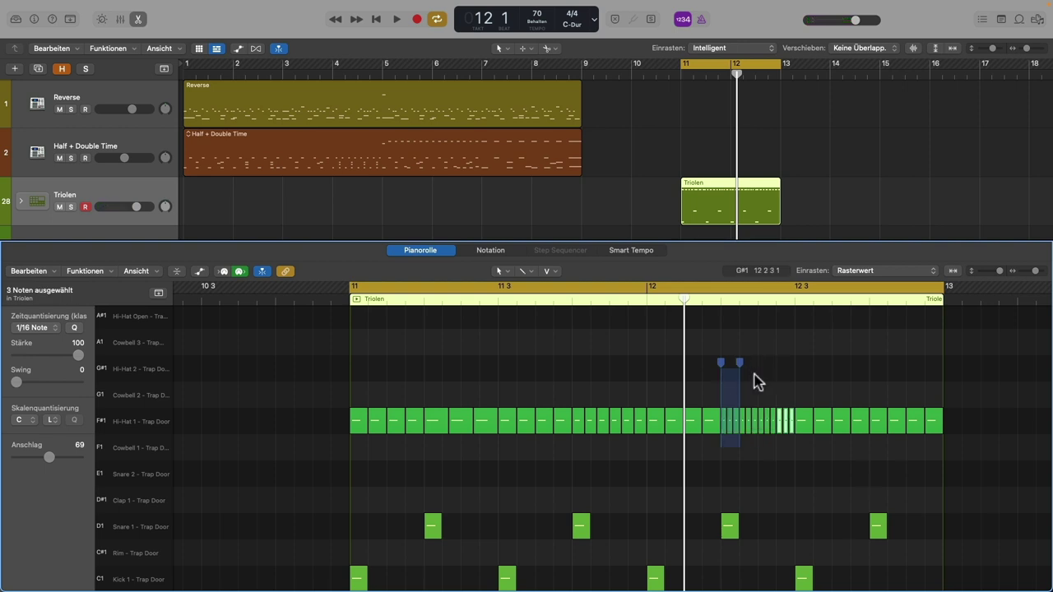
{"action": "double_click", "coordinate": [647, 301]}
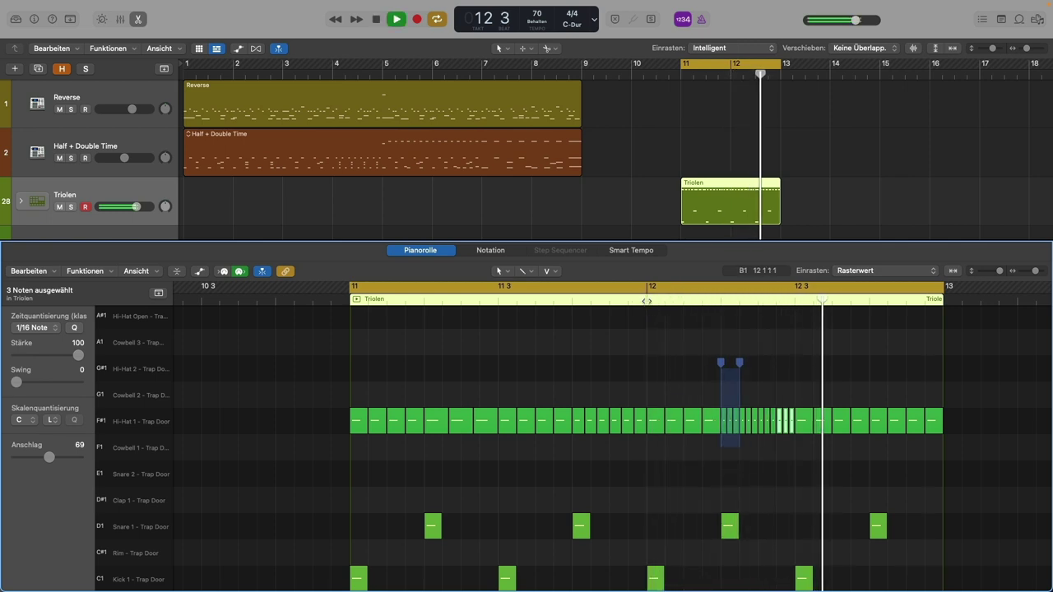
{"action": "key", "text": "space"}
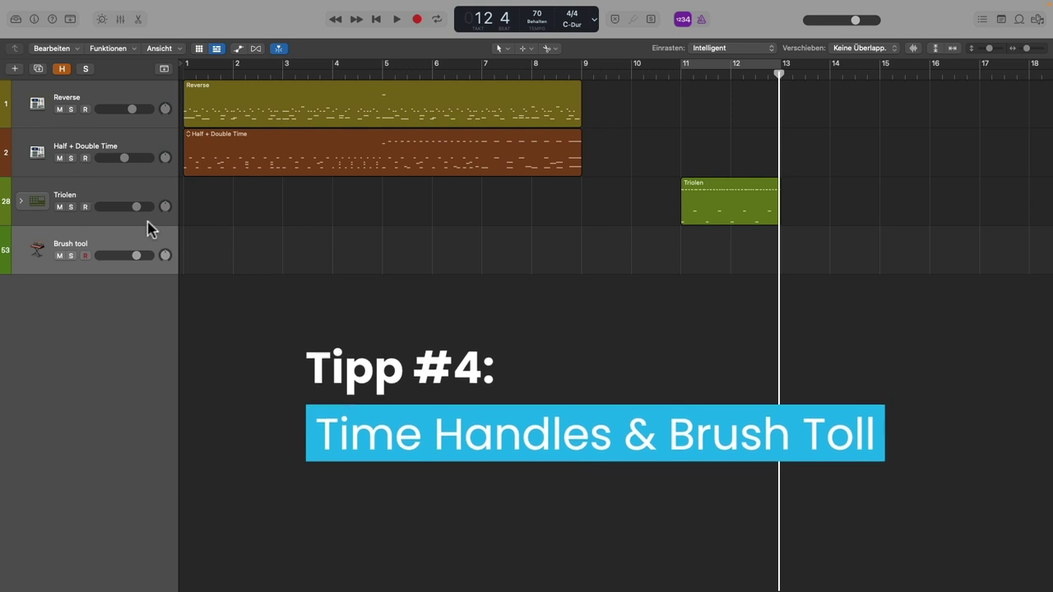
Step: Create a two-bar MIDI region at bar 1 on the Brush tool track and open it in the Piano Roll
{"action": "right_click", "coordinate": [201, 236]}
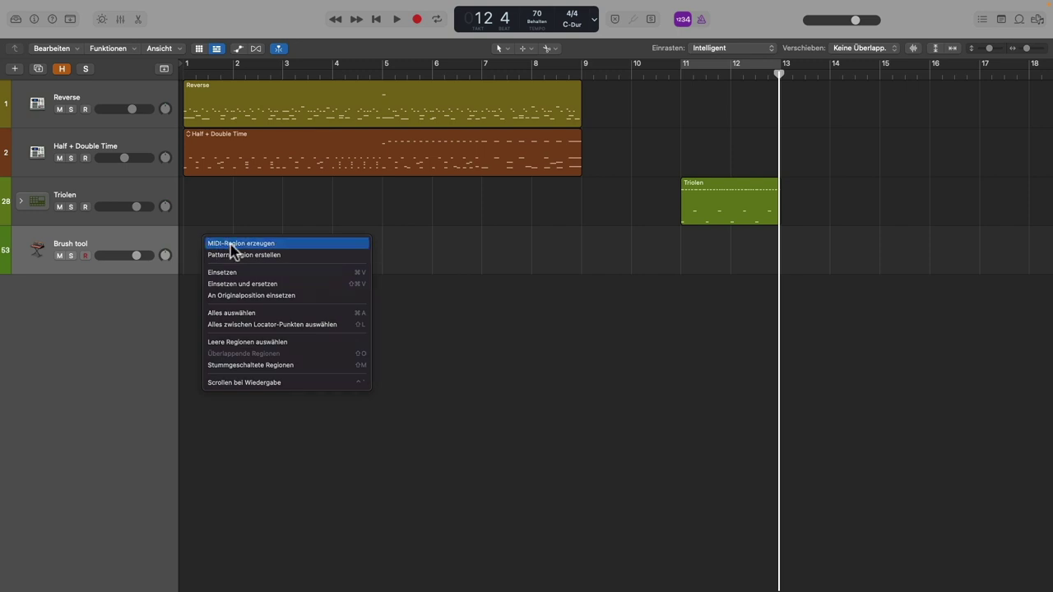
{"action": "left_click", "coordinate": [232, 245]}
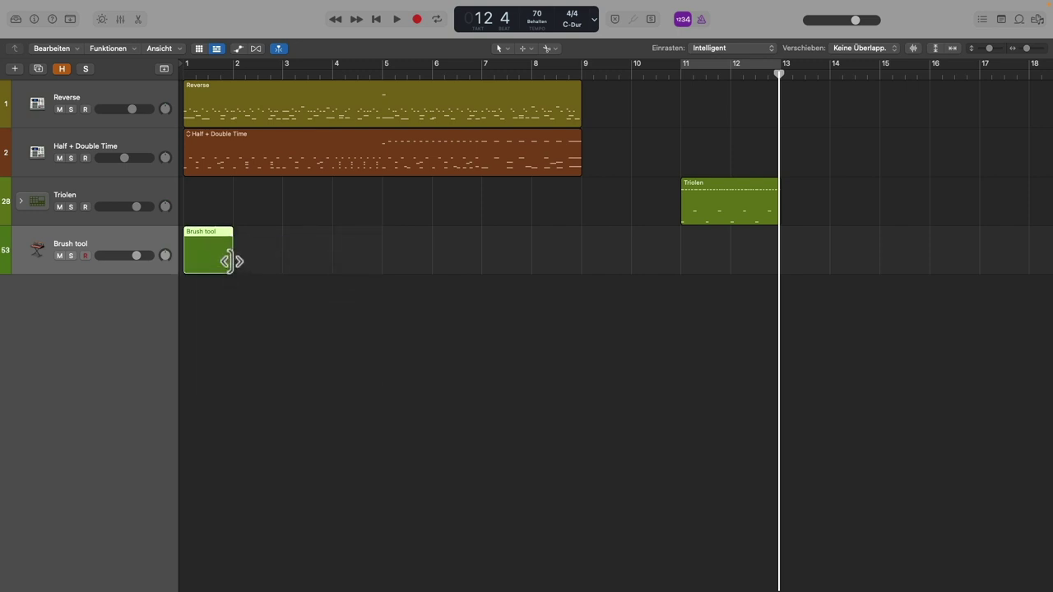
{"action": "left_click_drag", "start_coordinate": [229, 261], "coordinate": [282, 262]}
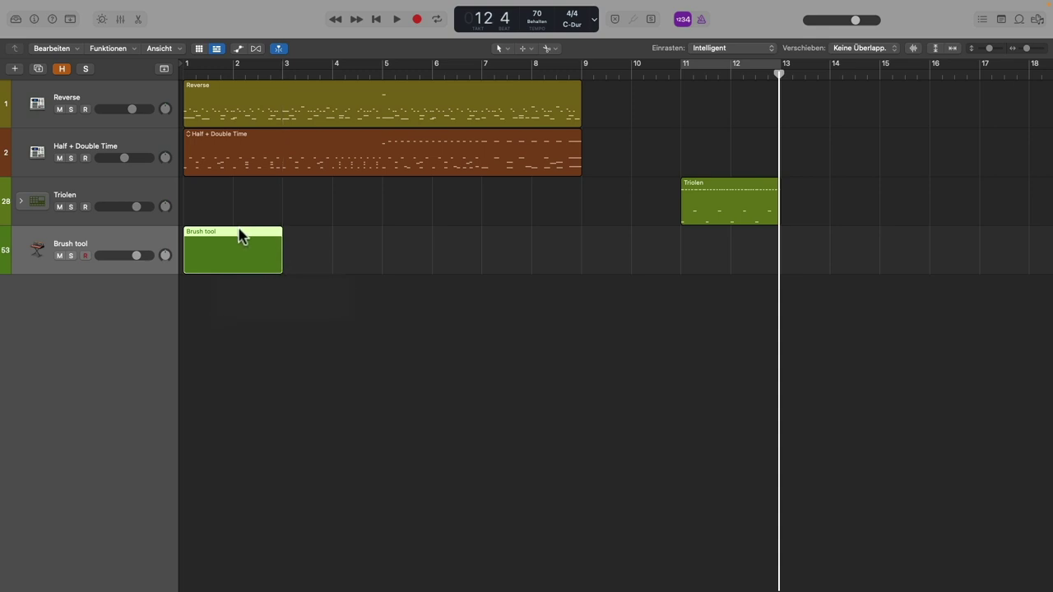
{"action": "double_click", "coordinate": [239, 236]}
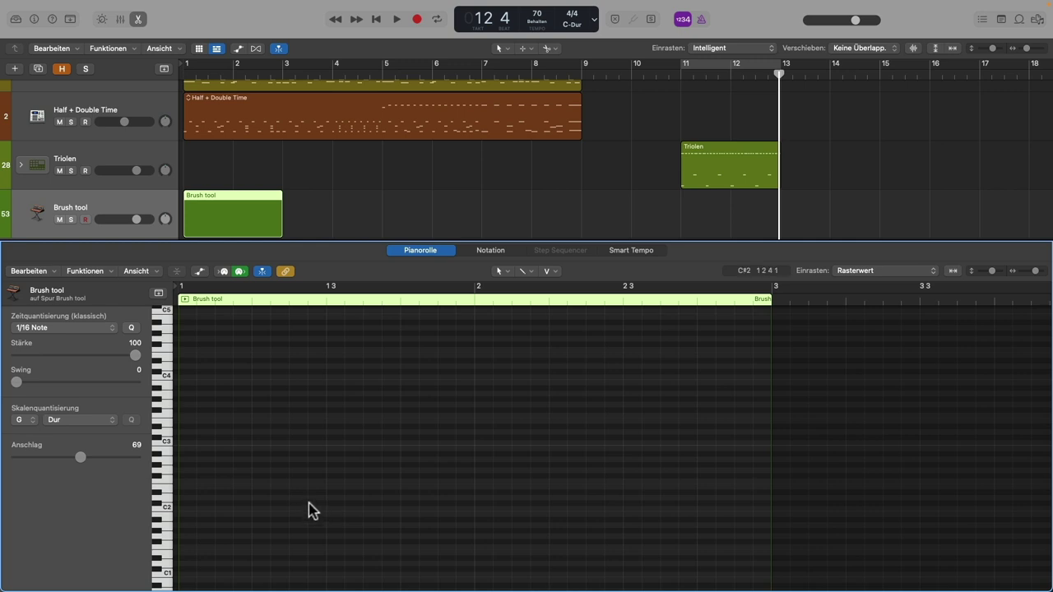
Step: Set the region's scale quantization to C Lydisch
{"action": "left_click", "coordinate": [33, 421]}
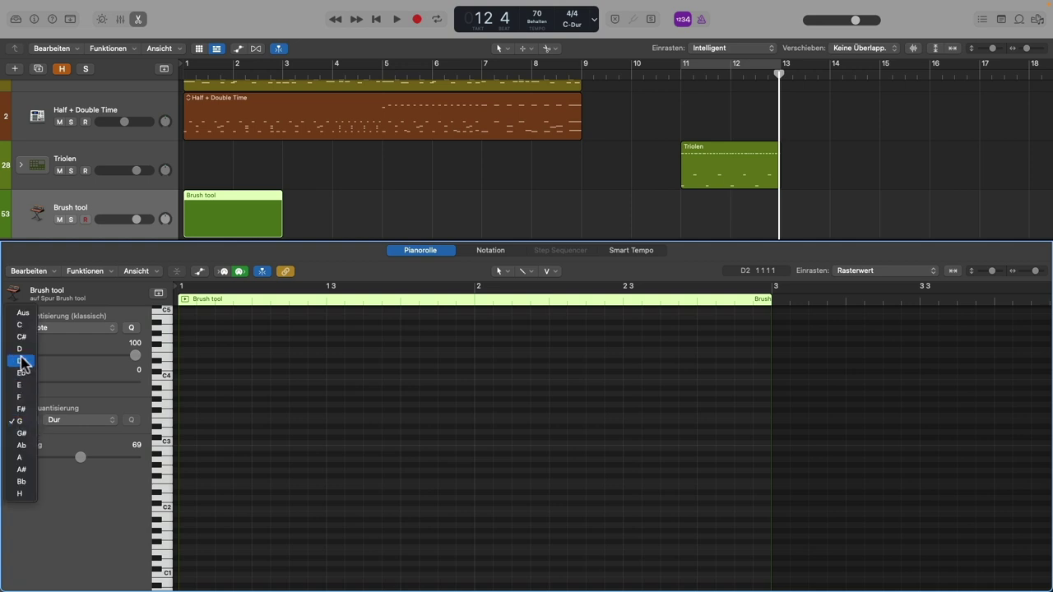
{"action": "left_click", "coordinate": [20, 325]}
{"action": "left_click", "coordinate": [99, 420]}
{"action": "scroll", "coordinate": [68, 503], "scroll_direction": "down", "scroll_amount": 4}
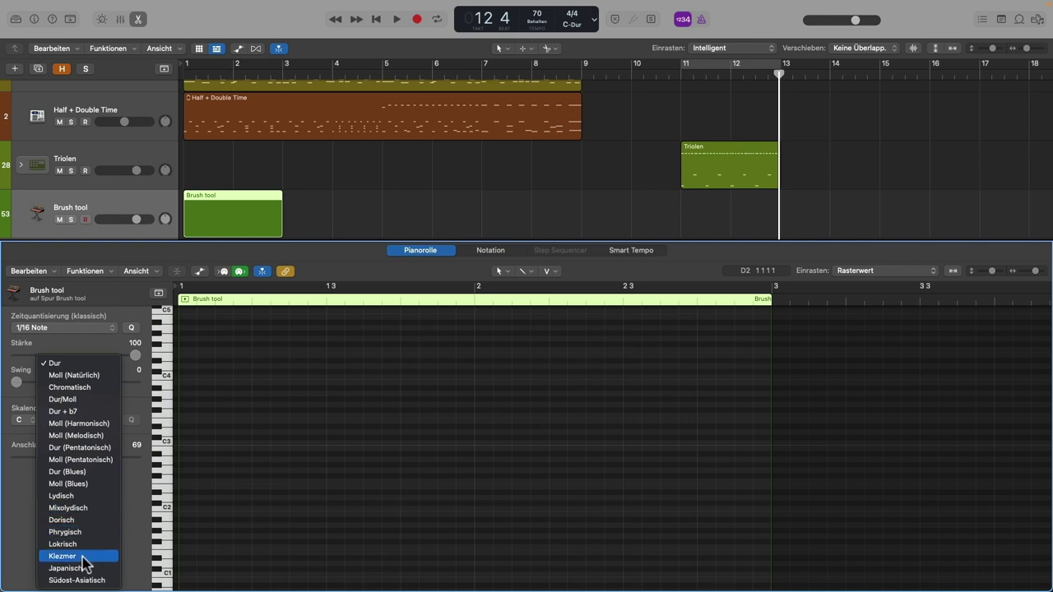
{"action": "left_click", "coordinate": [83, 496]}
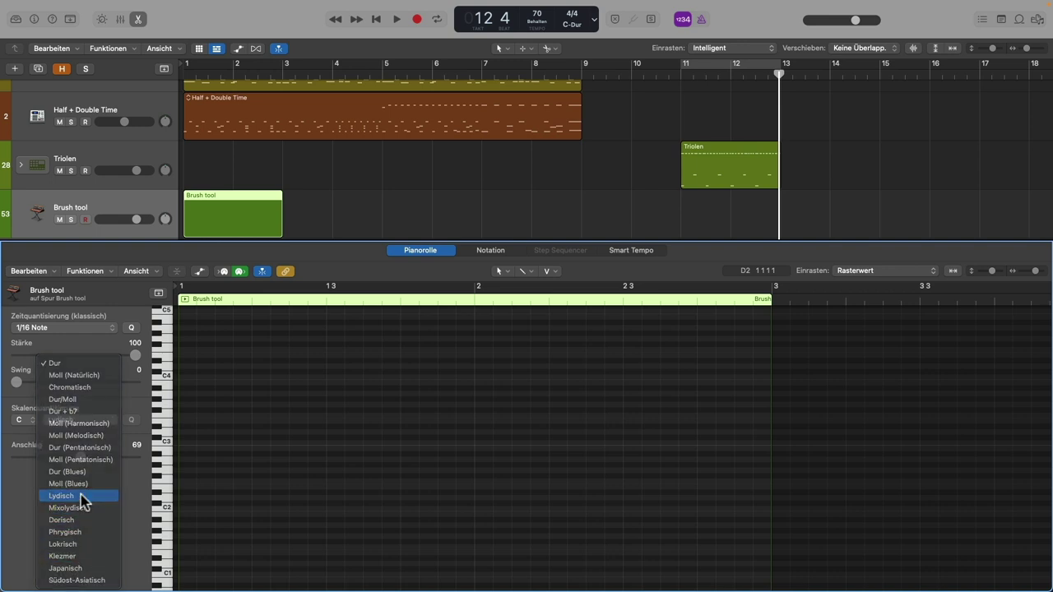
Step: Paint a rising and falling line of 1/16 notes from C1 across bars 1 to 3 with the Brush tool
{"action": "left_click", "coordinate": [502, 271]}
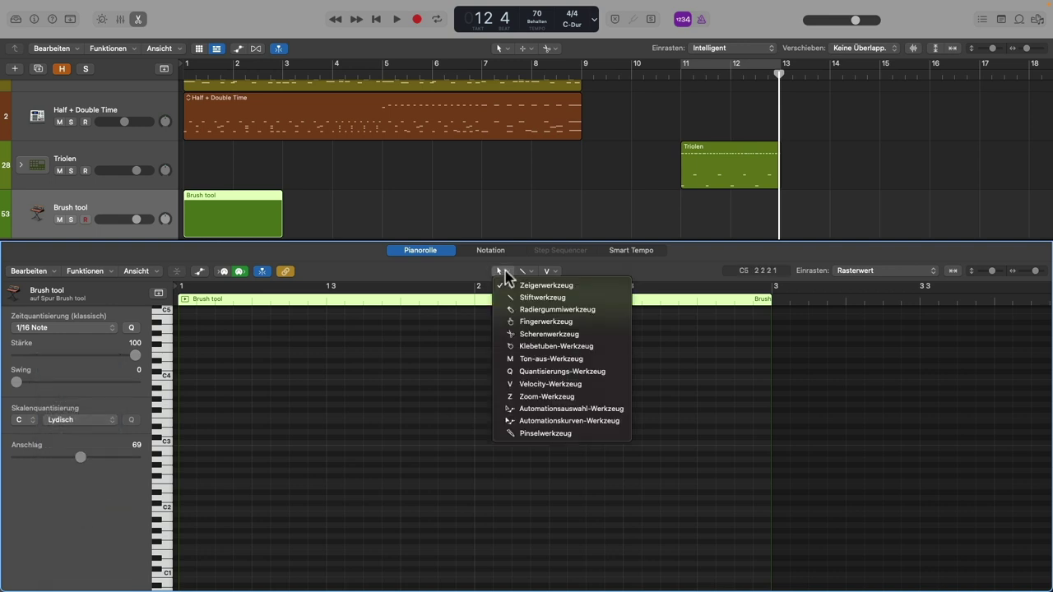
{"action": "left_click", "coordinate": [539, 434]}
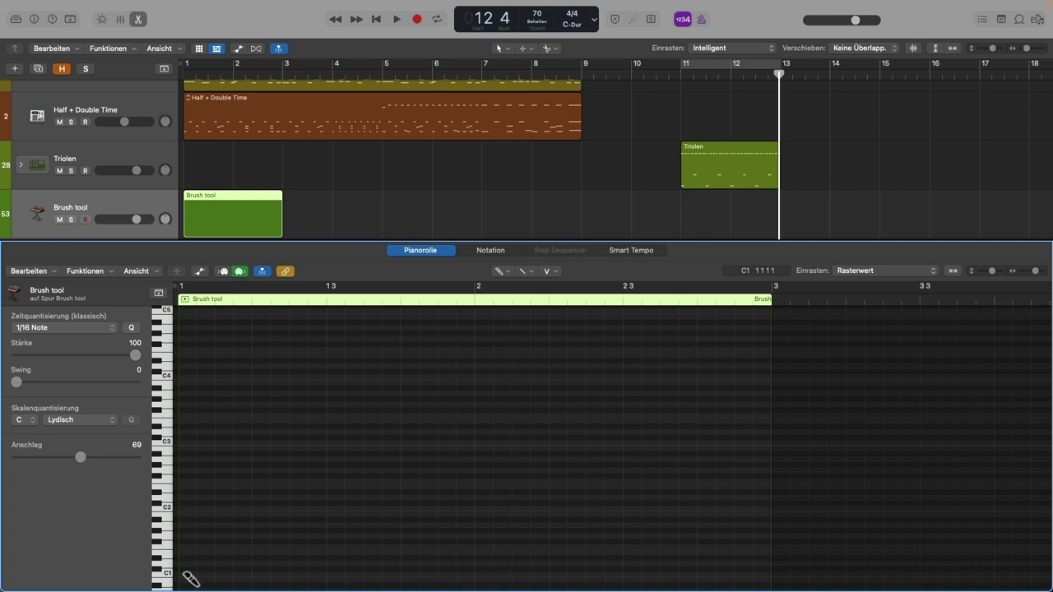
{"action": "mouse_move", "coordinate": [183, 544]}
{"action": "left_mouse_down"}
{"action": "mouse_move", "coordinate": [266, 463]}
{"action": "mouse_move", "coordinate": [357, 437]}
{"action": "mouse_move", "coordinate": [434, 495]}
{"action": "mouse_move", "coordinate": [538, 480]}
{"action": "mouse_move", "coordinate": [661, 561]}
{"action": "left_mouse_up"}
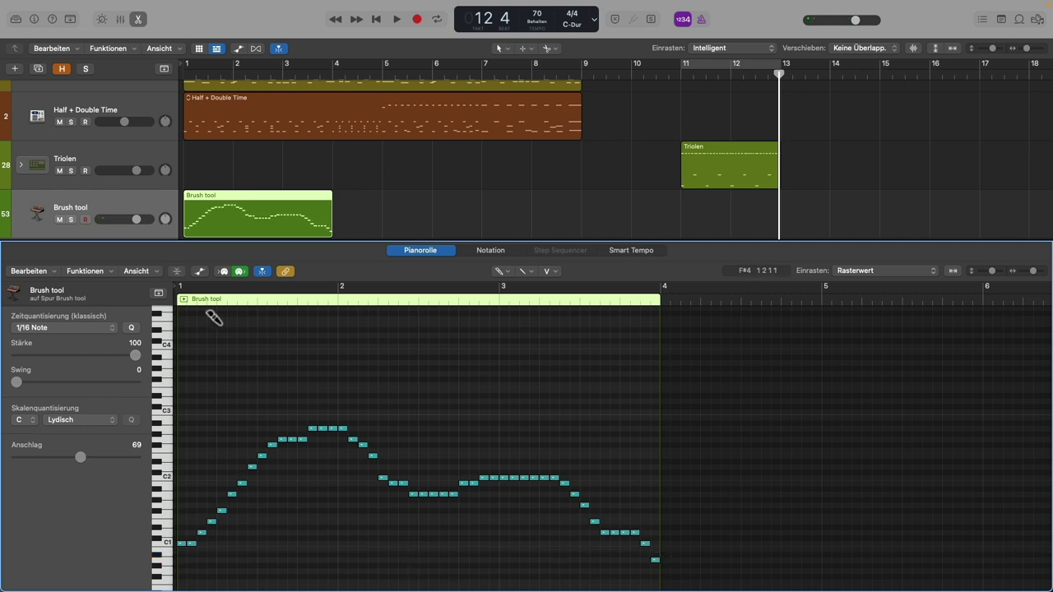
Step: Solo the Brush tool track, play the painted melody from bar 1 and stop at bar 4
{"action": "left_click", "coordinate": [177, 301]}
{"action": "key", "text": "s"}
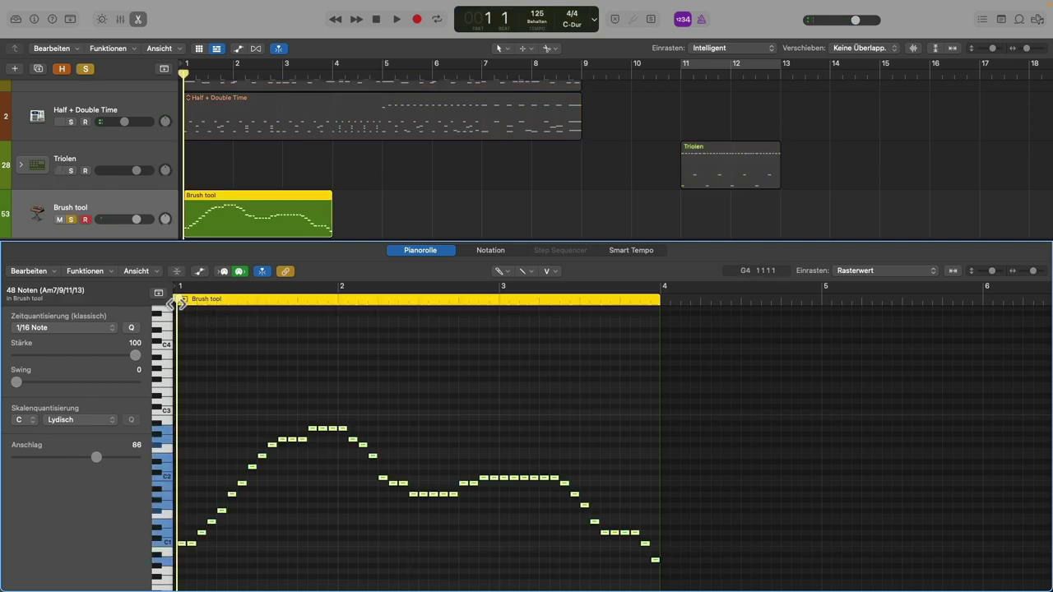
{"action": "key", "text": "space"}
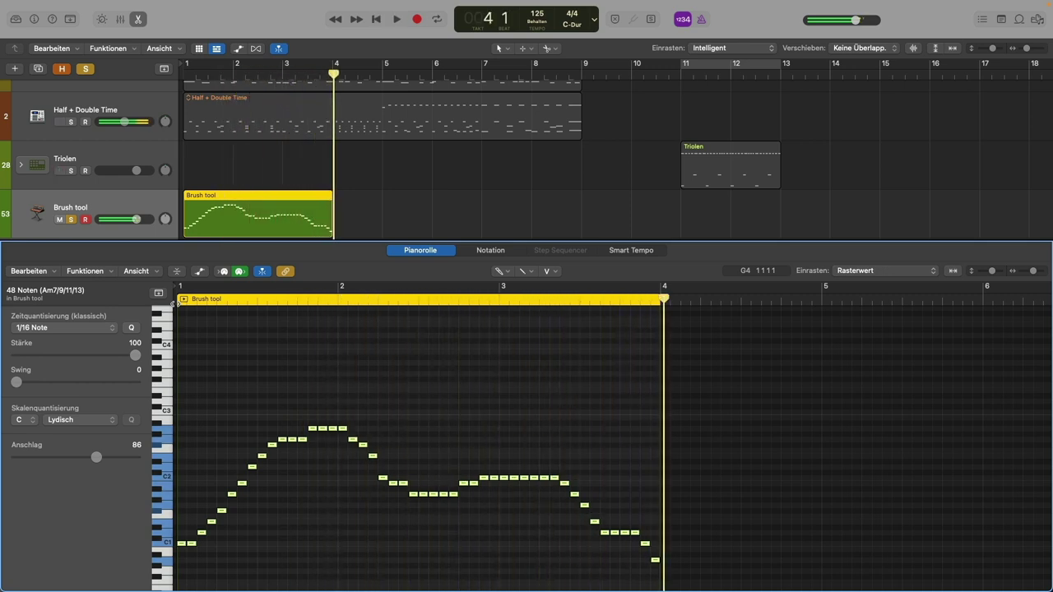
{"action": "key", "text": "space"}
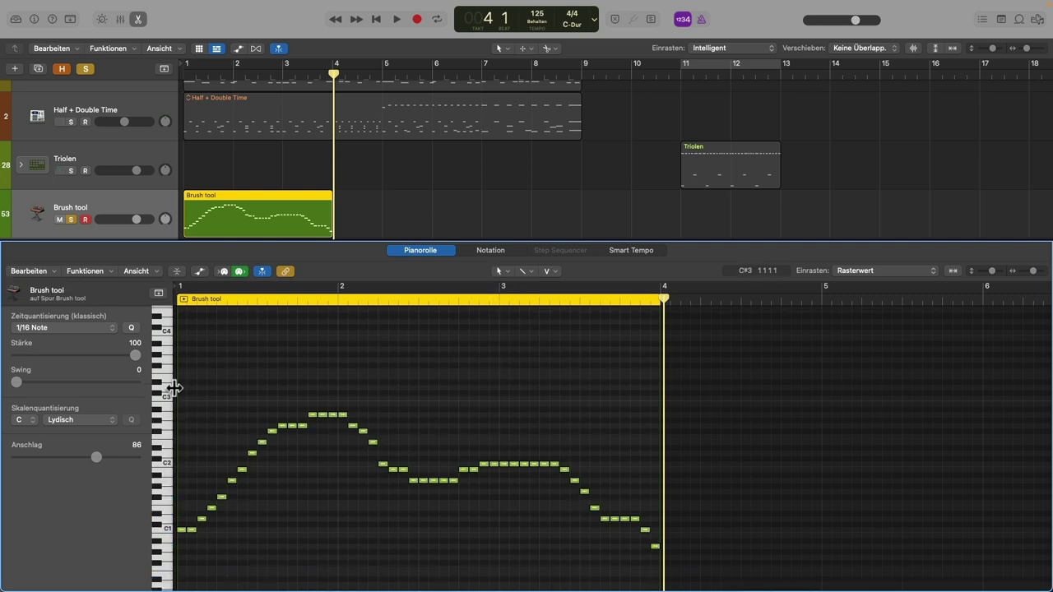
Step: Enable time handles and select all the painted notes in bars 1 to 3 of the Brush tool region
{"action": "left_click", "coordinate": [89, 273]}
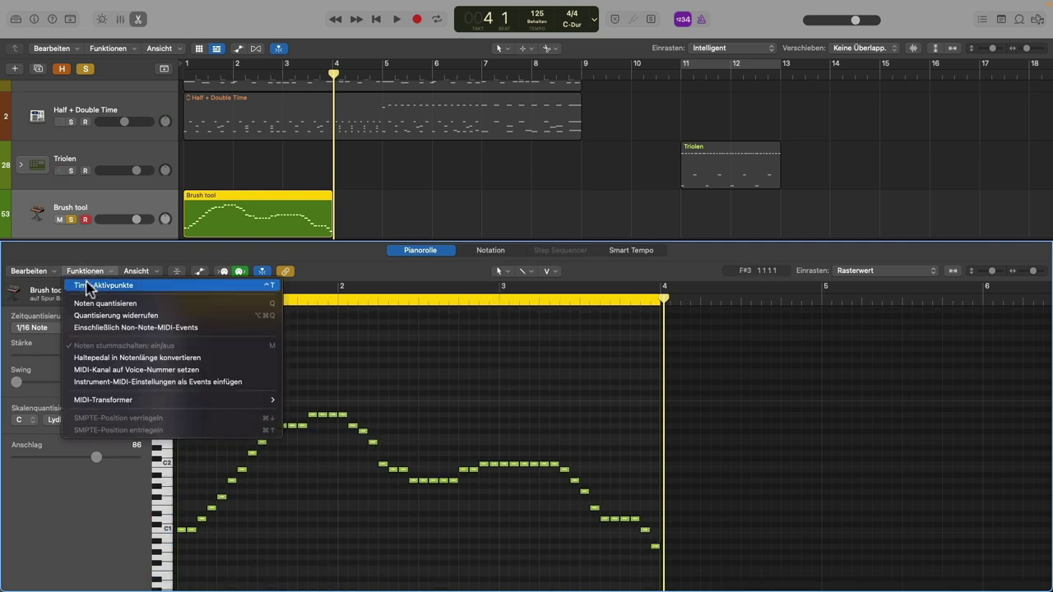
{"action": "left_click", "coordinate": [89, 285]}
{"action": "scroll", "coordinate": [658, 347], "scroll_direction": "down", "scroll_amount": 2}
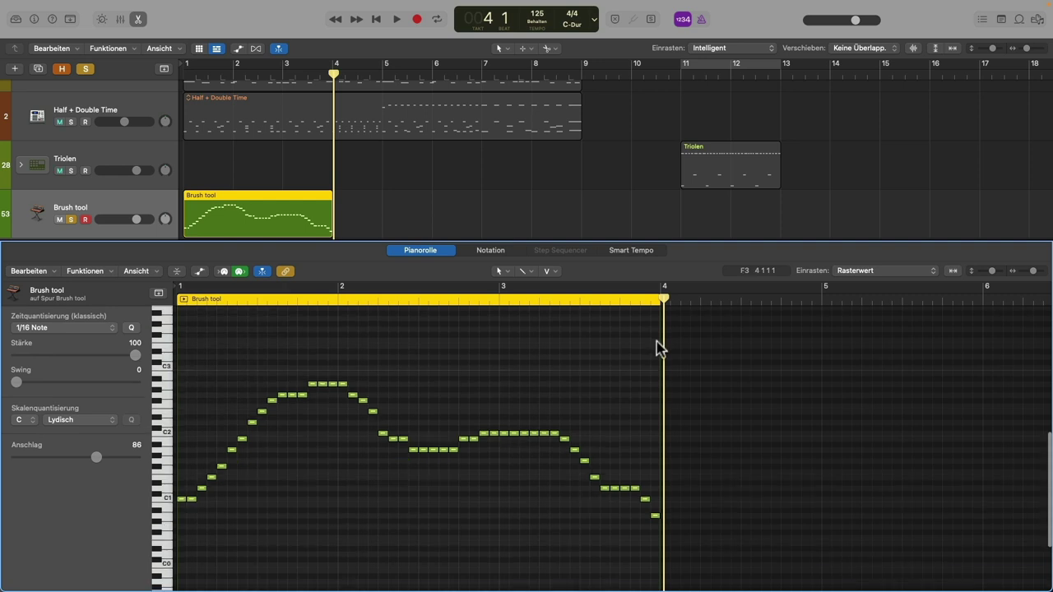
{"action": "left_click_drag", "start_coordinate": [658, 342], "coordinate": [179, 534]}
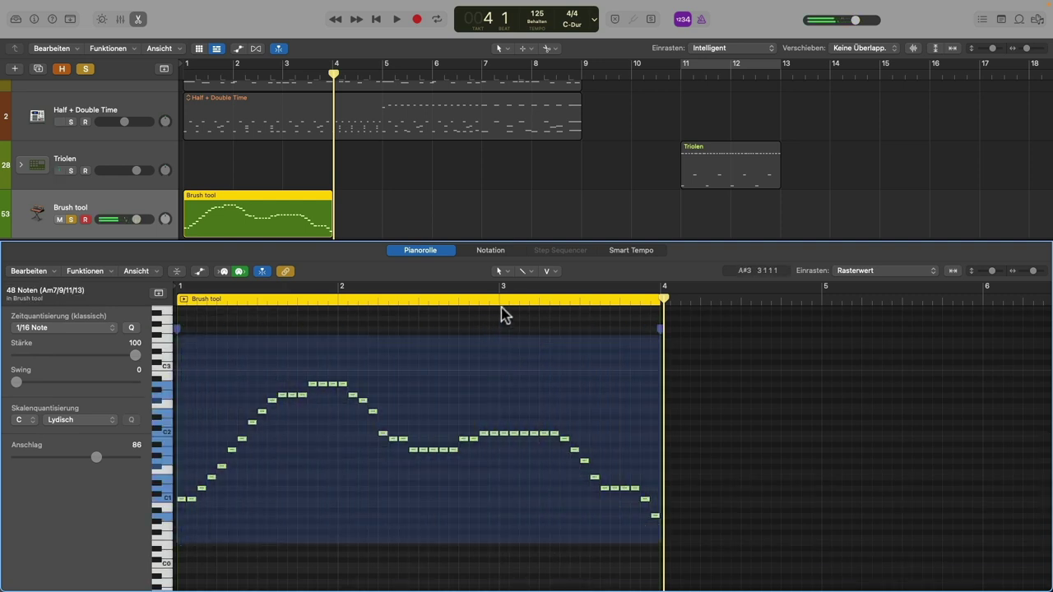
Step: Define the selected notes as a brush pattern and paint a second line from C2 across bars 1 to 3, an octave above the first
{"action": "left_click", "coordinate": [502, 271]}
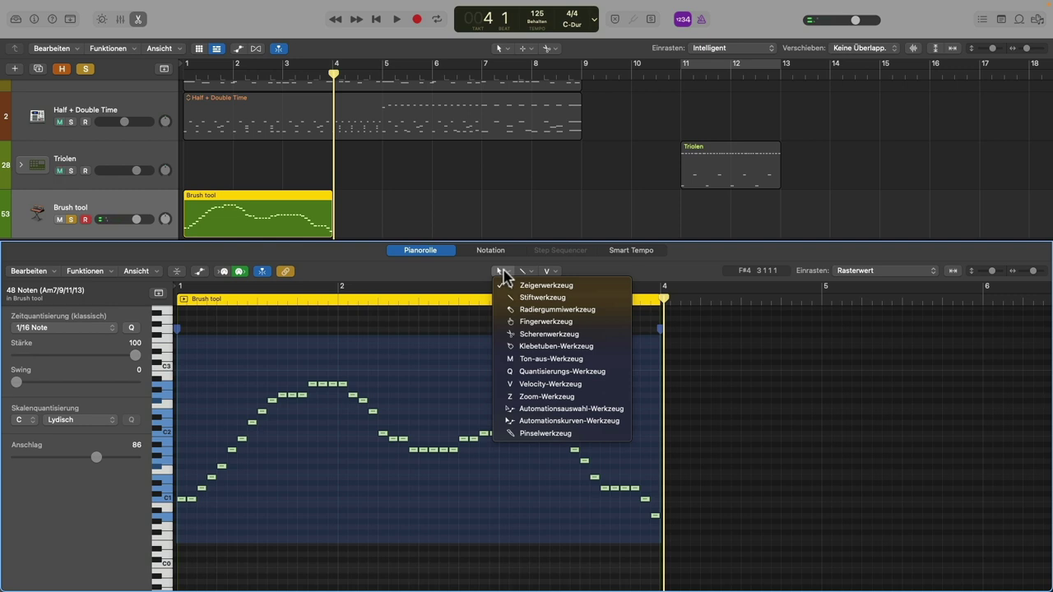
{"action": "left_click", "coordinate": [543, 433]}
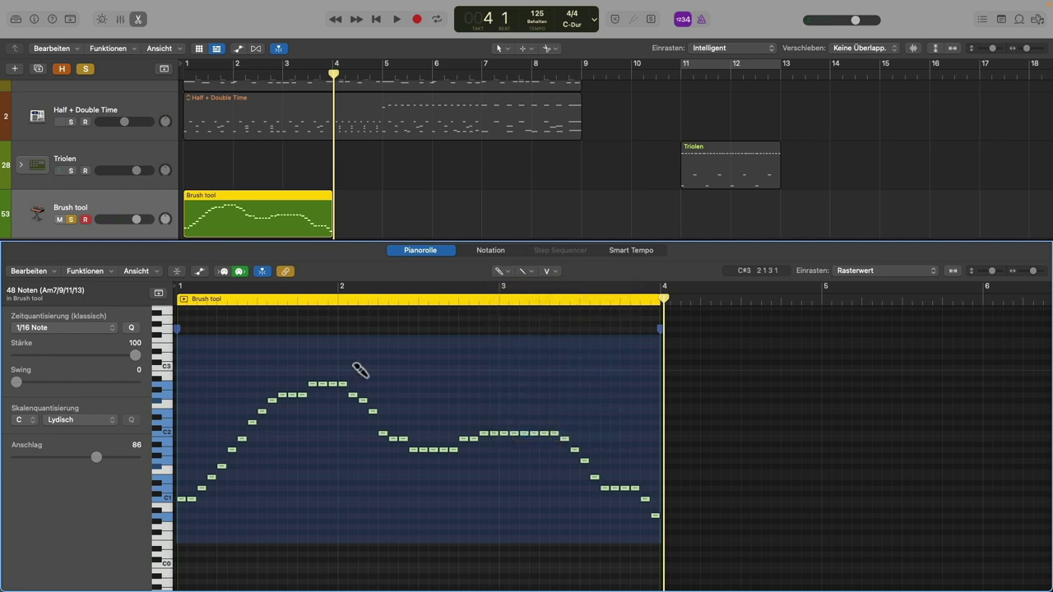
{"action": "scroll", "coordinate": [411, 411], "scroll_direction": "up", "scroll_amount": 4}
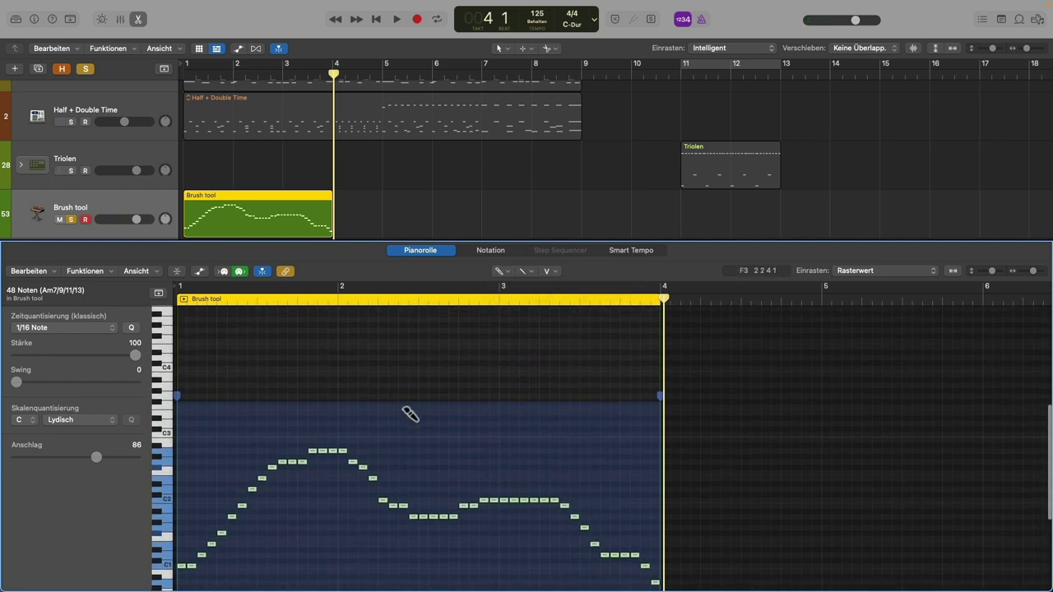
{"action": "right_click", "coordinate": [416, 435]}
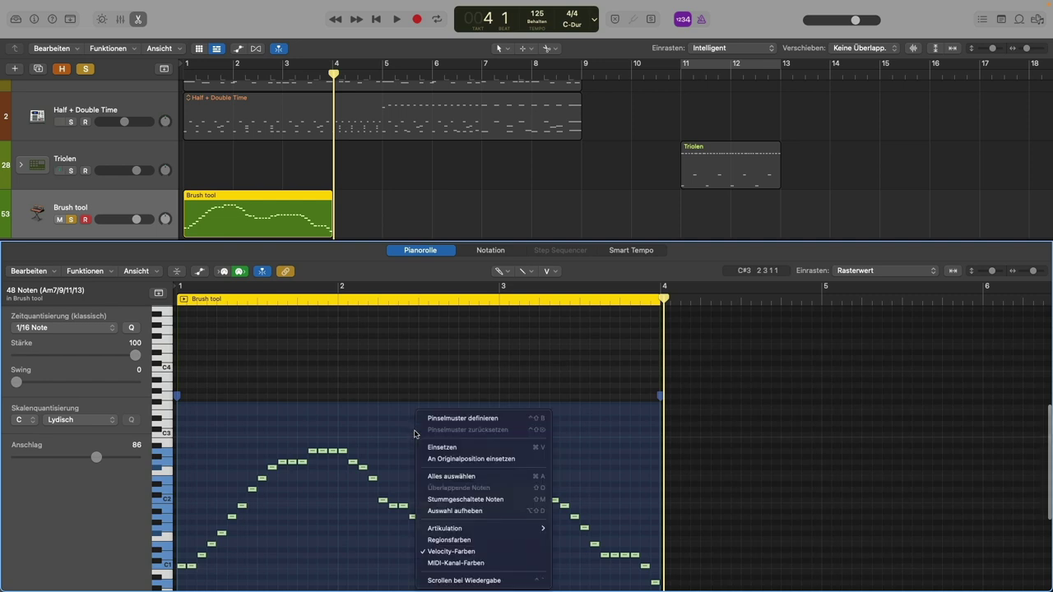
{"action": "left_click", "coordinate": [472, 420]}
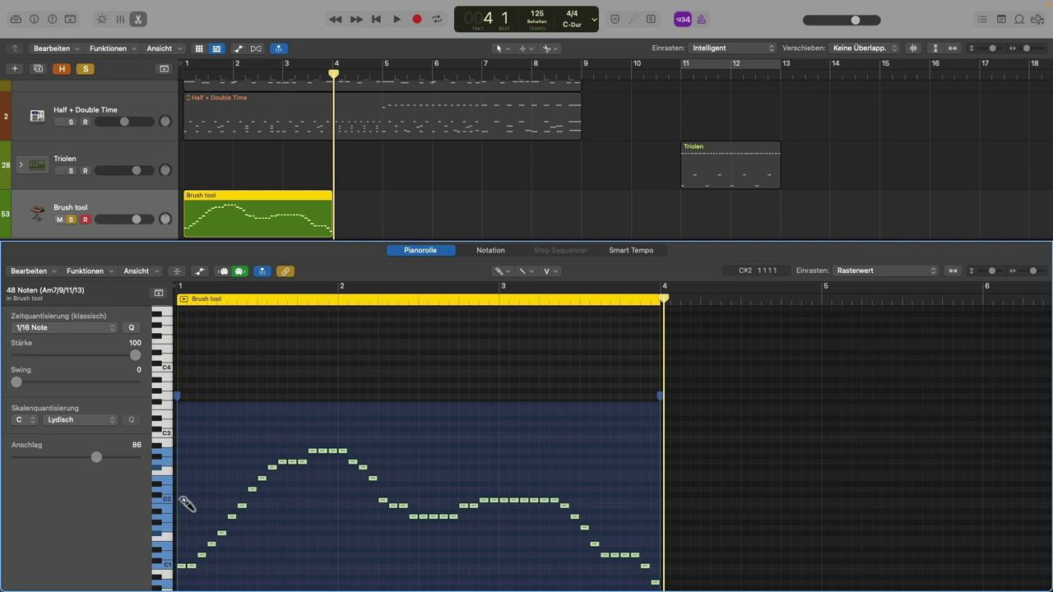
{"action": "mouse_move", "coordinate": [182, 466]}
{"action": "left_mouse_down"}
{"action": "mouse_move", "coordinate": [226, 469]}
{"action": "mouse_move", "coordinate": [260, 442]}
{"action": "mouse_move", "coordinate": [383, 442]}
{"action": "mouse_move", "coordinate": [649, 487]}
{"action": "mouse_move", "coordinate": [652, 497]}
{"action": "left_mouse_up"}
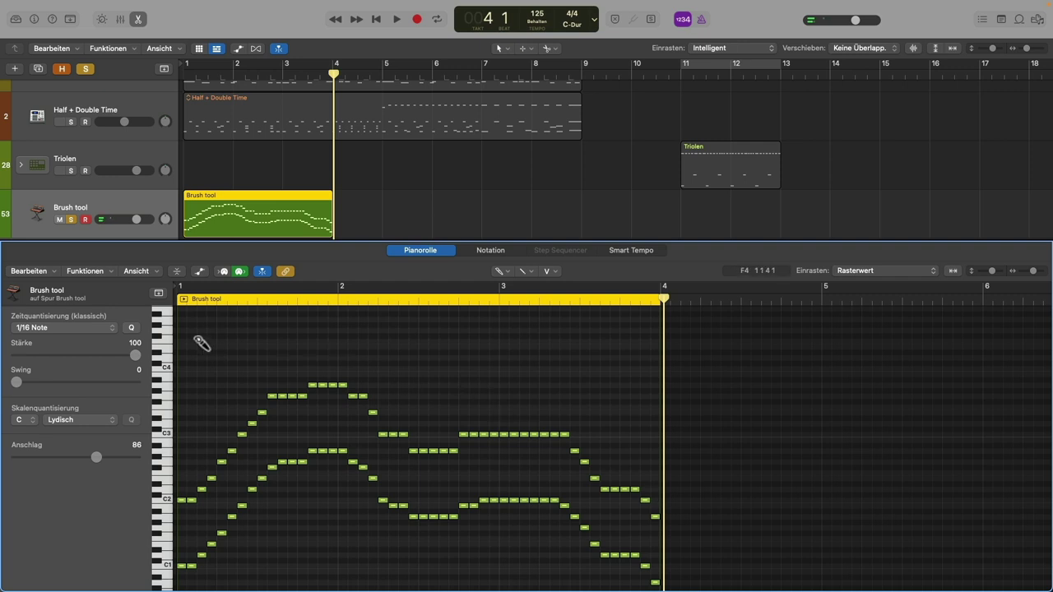
Step: Play both painted lines of the Brush tool region from bar 1 and stop once playback passes bar 4
{"action": "left_click", "coordinate": [179, 301]}
{"action": "key", "text": "space"}
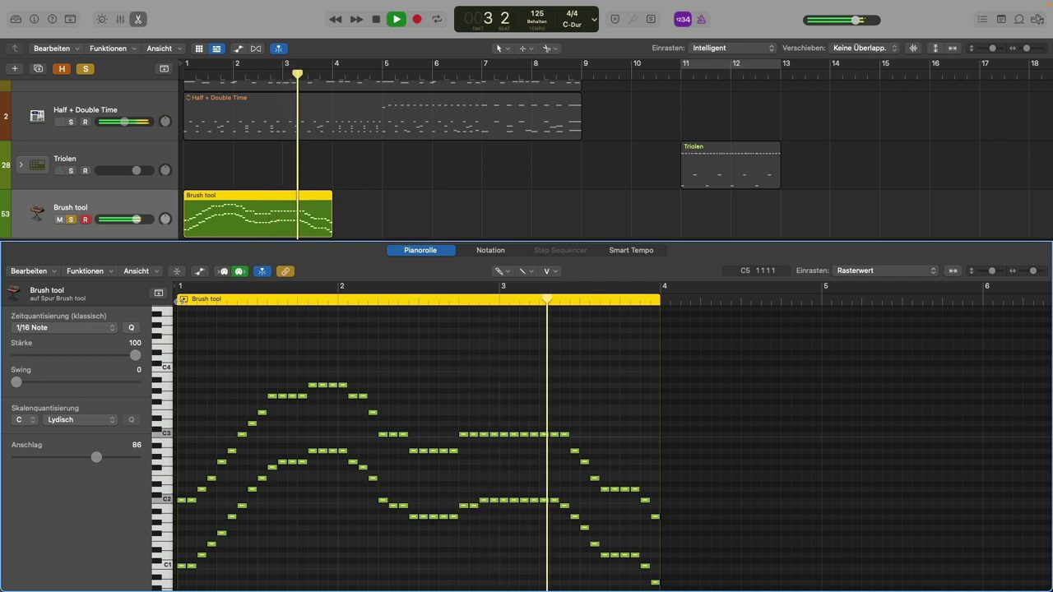
{"action": "scroll", "coordinate": [507, 362], "scroll_direction": "down", "scroll_amount": 1}
{"action": "key", "text": "space"}
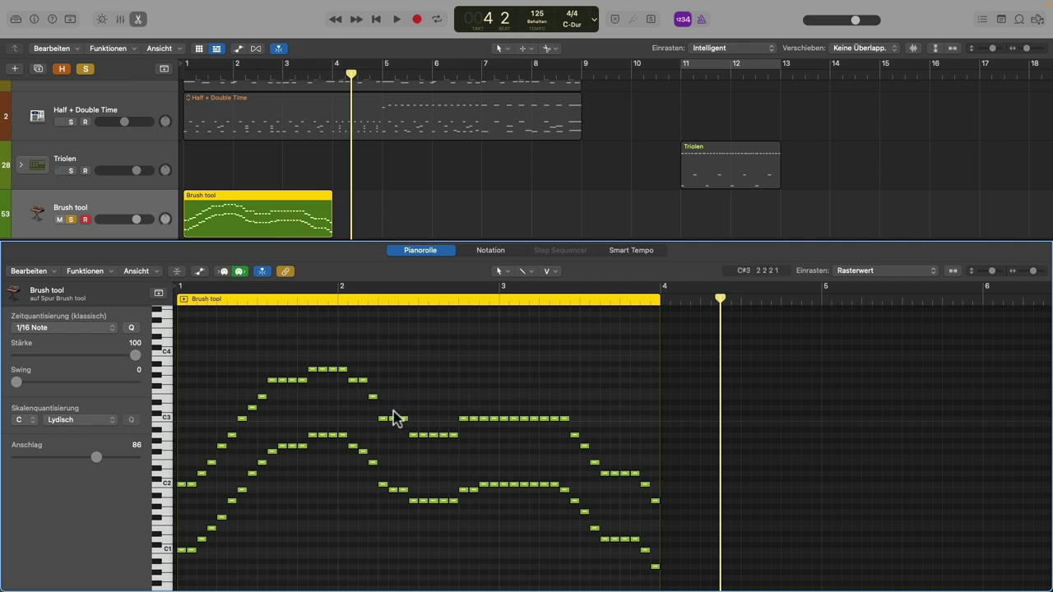
Step: Enable time handles and select the falling upper-line notes from the start of bar 2 to just past its middle
{"action": "left_click", "coordinate": [97, 271]}
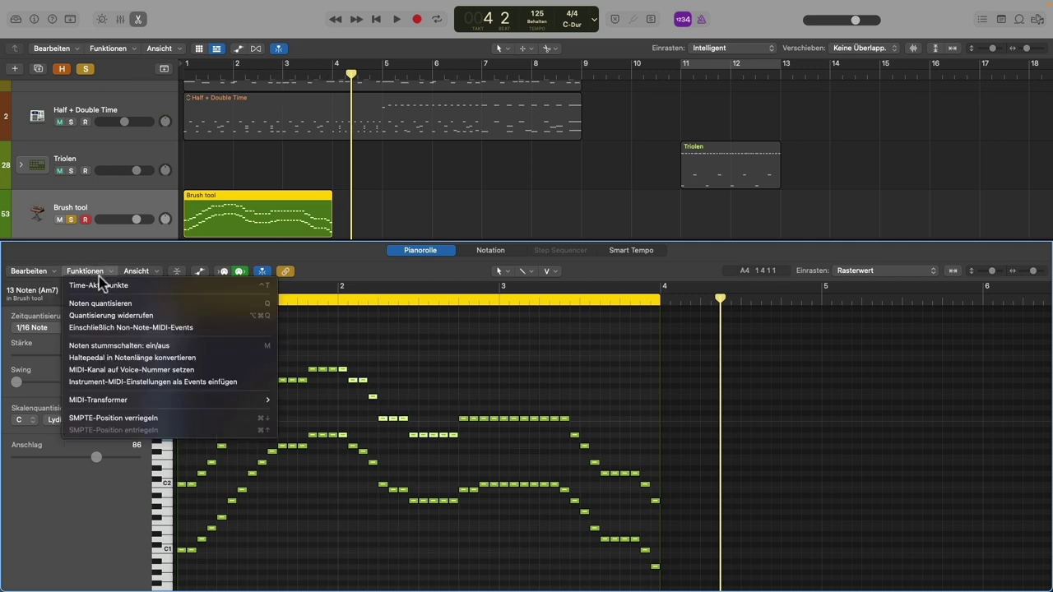
{"action": "left_click", "coordinate": [97, 286]}
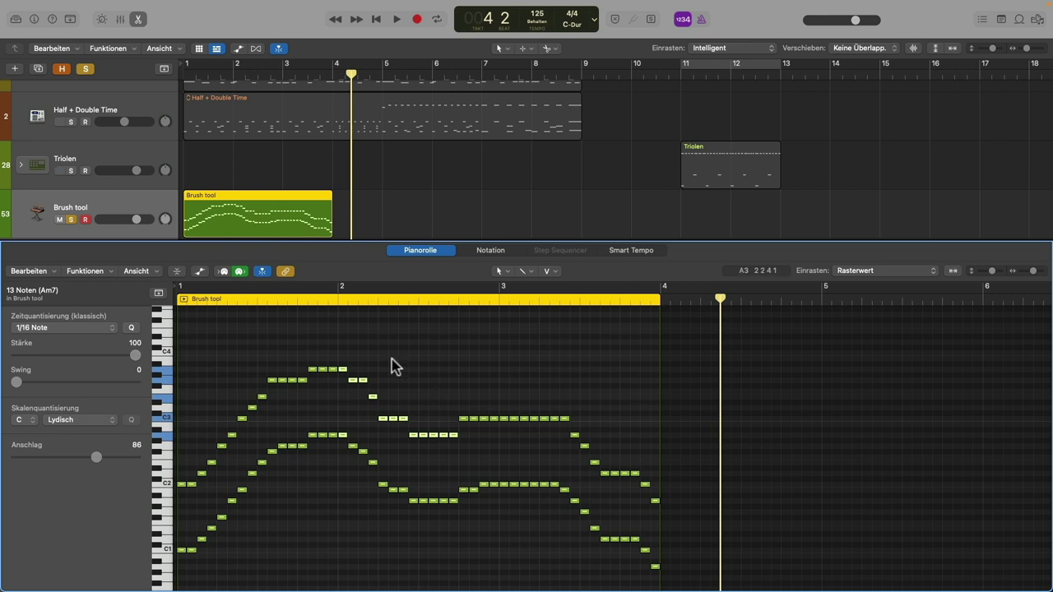
{"action": "left_click_drag", "start_coordinate": [344, 345], "coordinate": [451, 440]}
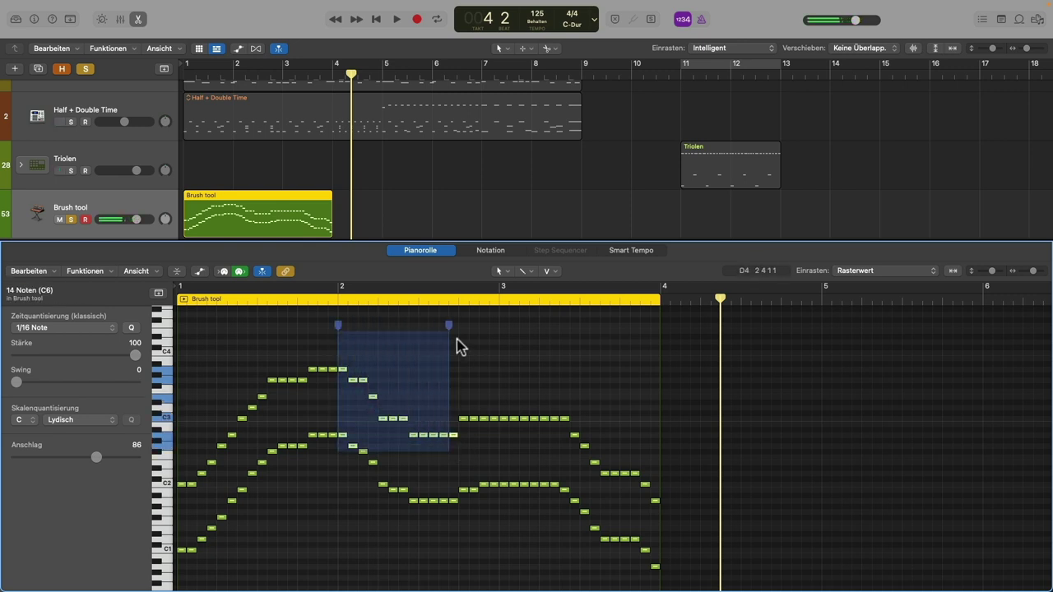
Step: Shorten the time-handle range to end midway through beat 2 of bar 2, and pull its start handle past the end handle to reverse the selected notes
{"action": "mouse_move", "coordinate": [447, 325]}
{"action": "left_mouse_down"}
{"action": "mouse_move", "coordinate": [491, 324]}
{"action": "mouse_move", "coordinate": [426, 327]}
{"action": "mouse_move", "coordinate": [448, 325]}
{"action": "left_mouse_up"}
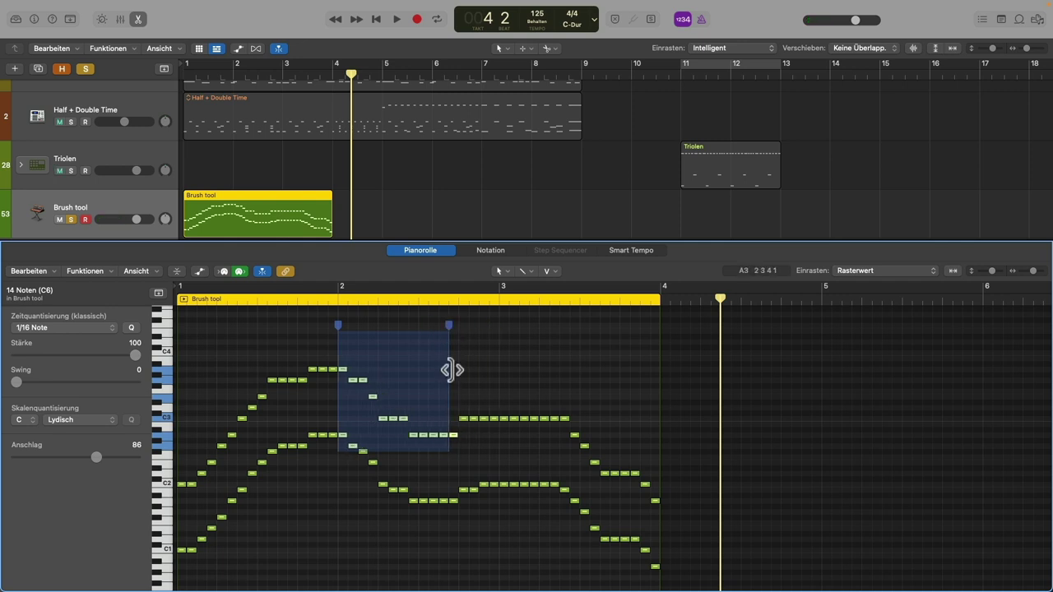
{"action": "left_click_drag", "start_coordinate": [449, 372], "coordinate": [397, 376]}
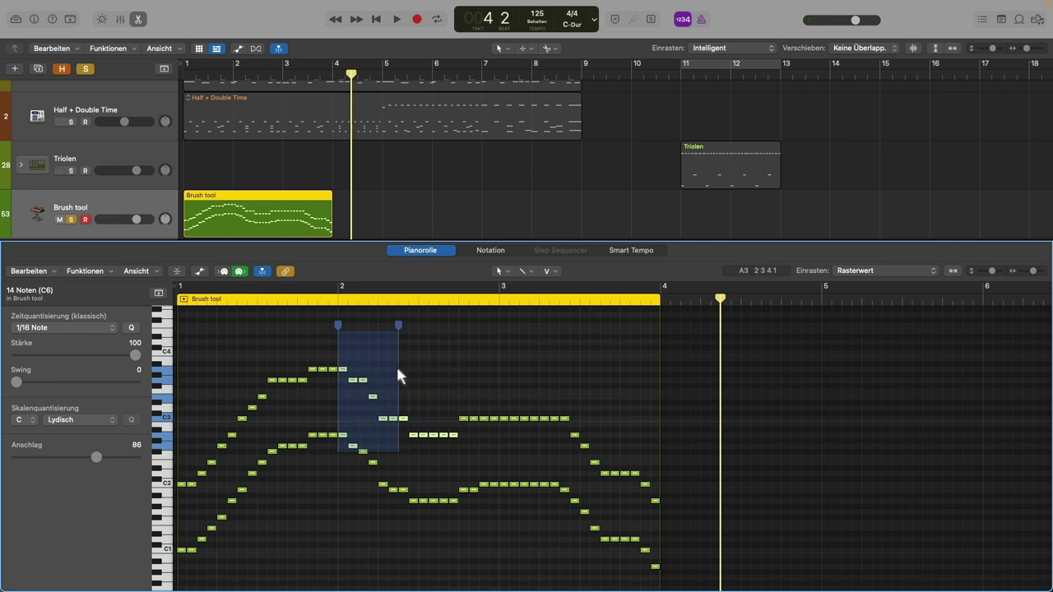
{"action": "left_click_drag", "start_coordinate": [340, 324], "coordinate": [461, 337]}
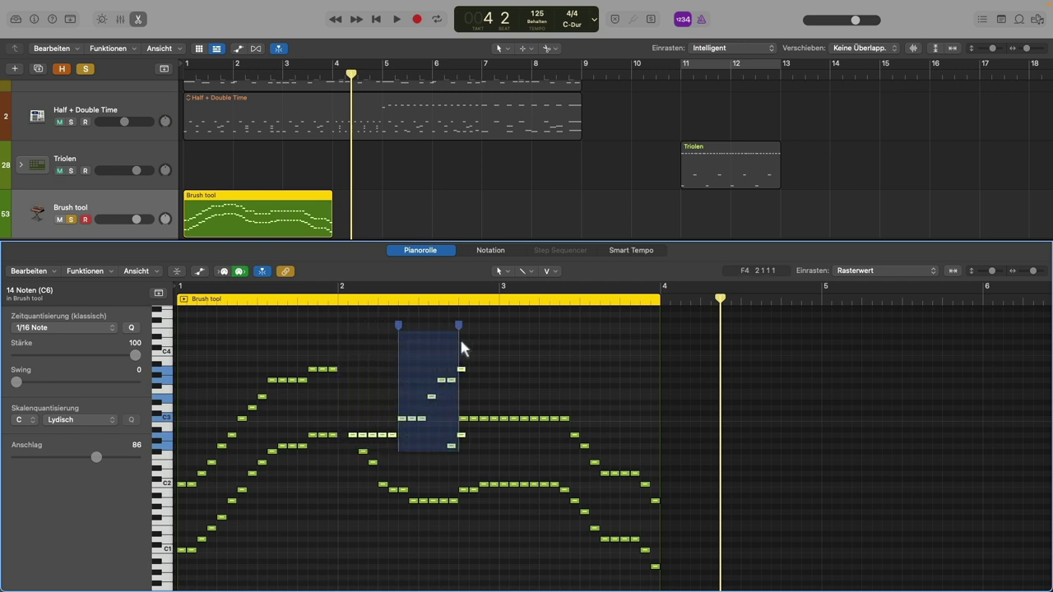